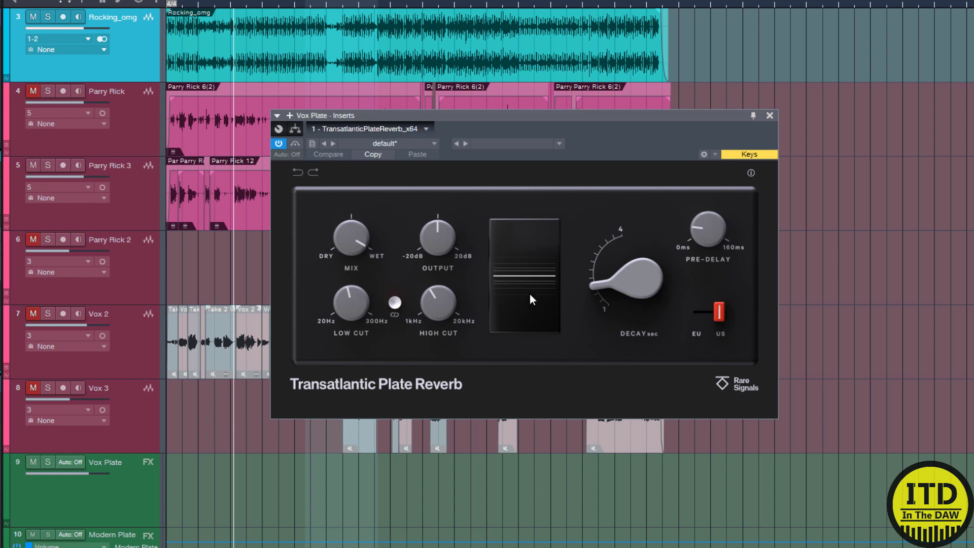
# Turn down the Vox Plate reverb's mix and reset its output level to the centre position
pyautogui.moveTo(366, 239); pyautogui.dragTo(352, 374)
pyautogui.moveTo(434, 282); pyautogui.dragTo(466, 143)
pyautogui.doubleClick(446, 229)
# Link the low cut and high cut, raise the low cut so the high cut lowers with it, and unlink them
pyautogui.moveTo(433, 311)
pyautogui.click(395, 303)
pyautogui.moveTo(354, 308)
pyautogui.mouseDown()
pyautogui.moveTo(357, 241)
pyautogui.moveTo(355, 382)
pyautogui.moveTo(364, 295)
pyautogui.mouseUp()
pyautogui.click(395, 303)
# Set the Vox Plate reverb's decay to its shortest time and its pre-delay to 0 ms
pyautogui.moveTo(651, 280)
pyautogui.moveTo(631, 286); pyautogui.dragTo(629, 316)
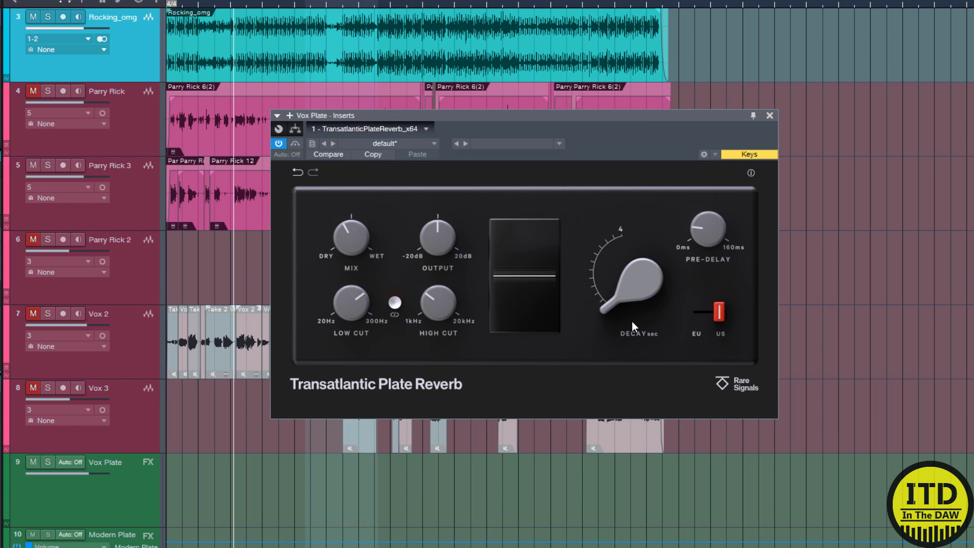
pyautogui.moveTo(642, 287)
pyautogui.moveTo(633, 285); pyautogui.dragTo(617, 365)
pyautogui.moveTo(713, 231); pyautogui.dragTo(704, 299)
pyautogui.moveTo(673, 391); pyautogui.dragTo(709, 341)
# Switch the Vox Plate reverb between the EU and US plates to compare them, finishing on US
pyautogui.click(718, 316)
pyautogui.click(703, 318)
pyautogui.click(721, 313)
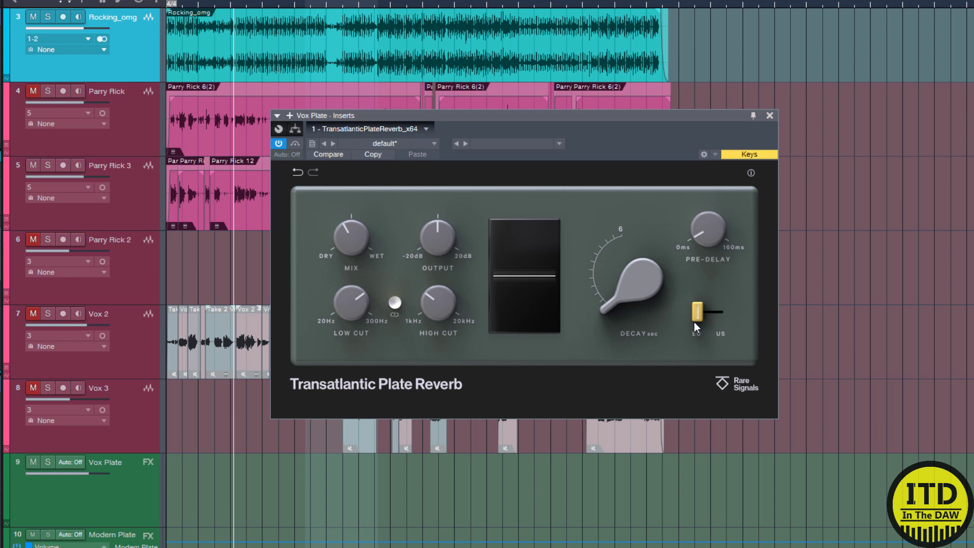
pyautogui.click(696, 317)
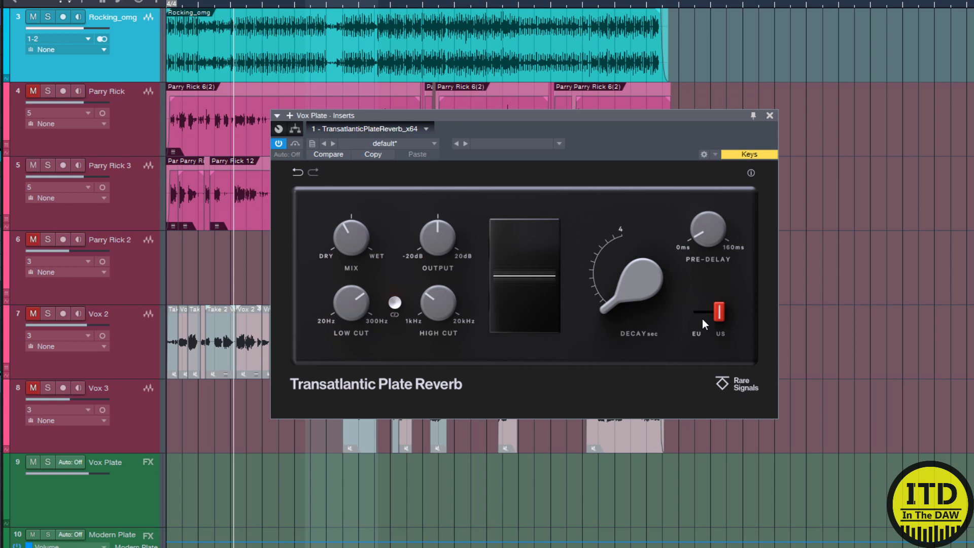
# Open the Transatlantic Plate Reverb insert of the Rocking_omg track and solo that track
pyautogui.click(278, 144)
pyautogui.click(135, 49)
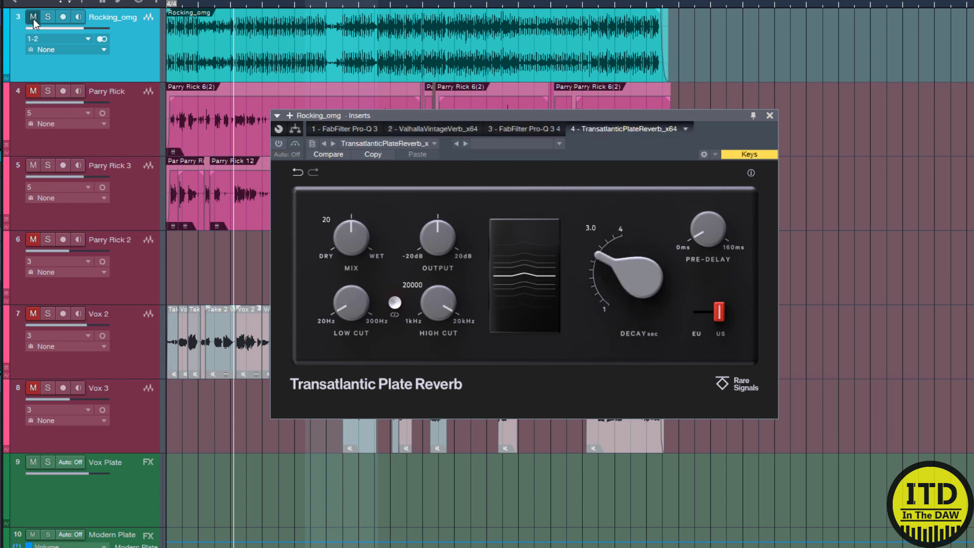
pyautogui.click(48, 16)
pyautogui.click(34, 165)
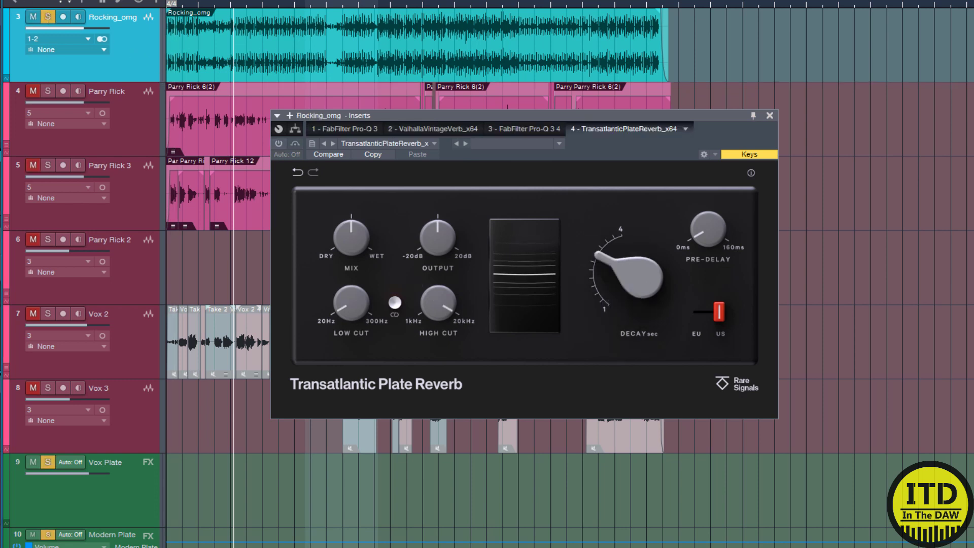
# Play Rocking_omg with the plate reverb enabled and bypassed for comparison, and leave the reverb enabled
pyautogui.click(279, 144)
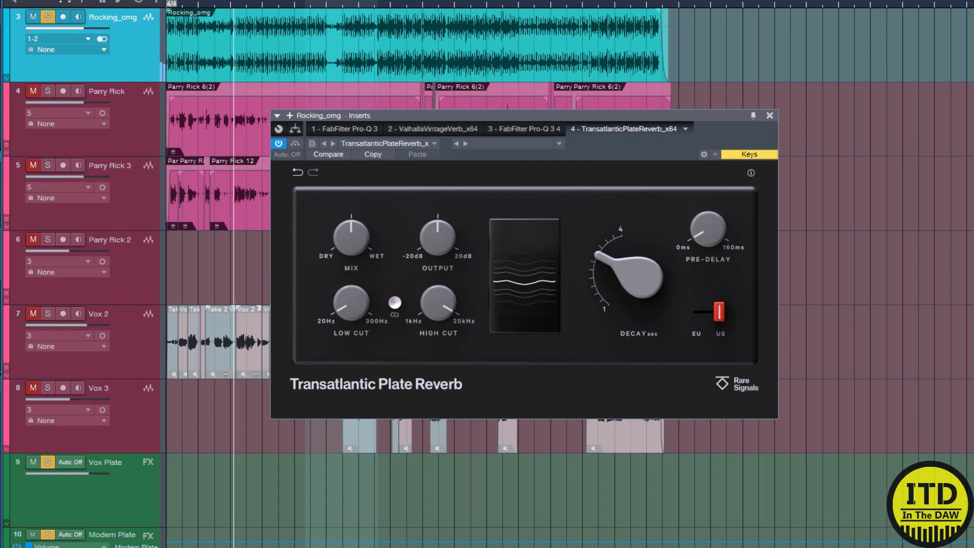
pyautogui.click(279, 144)
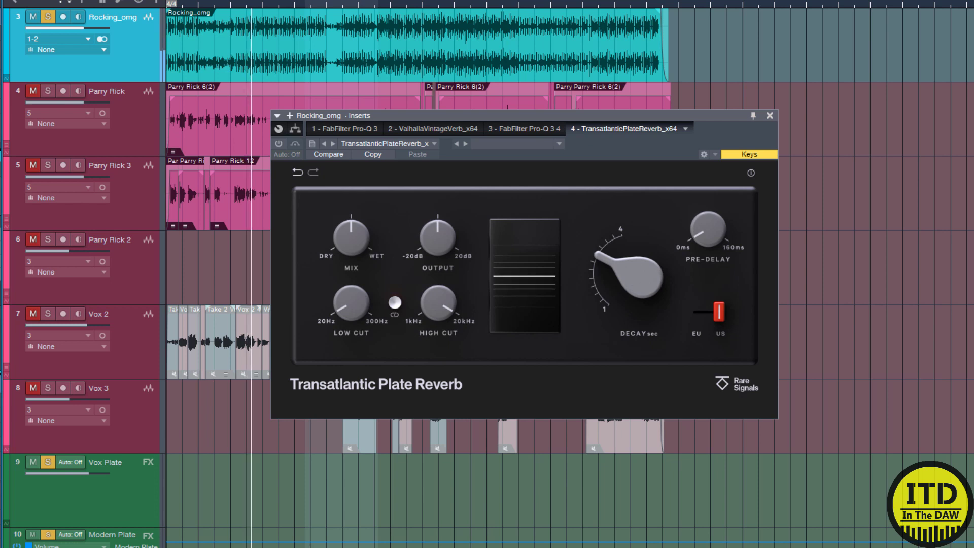
pyautogui.press('space')
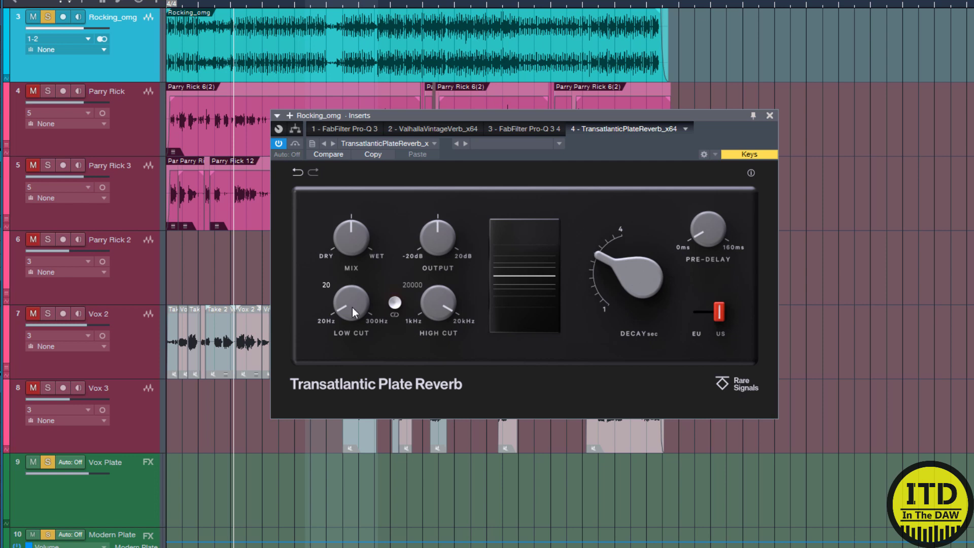
# Try a low cut of 222 Hz and a reduced high cut, and return them to 20 Hz and 20000 Hz
pyautogui.moveTo(352, 307)
pyautogui.moveTo(442, 299)
pyautogui.moveTo(350, 306); pyautogui.dragTo(355, 256)
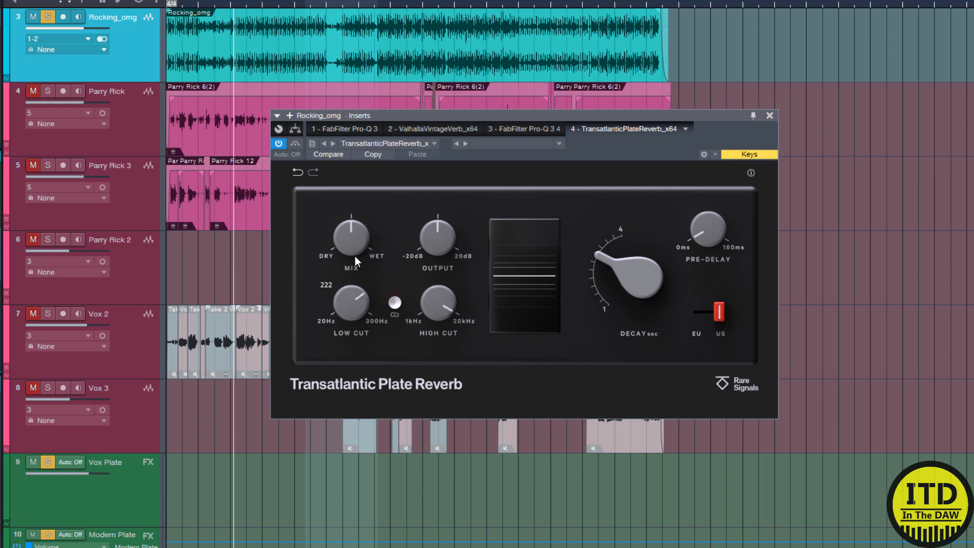
pyautogui.moveTo(355, 256)
pyautogui.moveTo(441, 316); pyautogui.dragTo(447, 351)
pyautogui.moveTo(346, 302); pyautogui.dragTo(408, 352)
pyautogui.moveTo(438, 303); pyautogui.dragTo(446, 187)
# Reduce the Rocking_omg reverb's mix and play a short passage to hear the result
pyautogui.moveTo(354, 236); pyautogui.dragTo(353, 250)
pyautogui.moveTo(433, 251)
pyautogui.press('space')
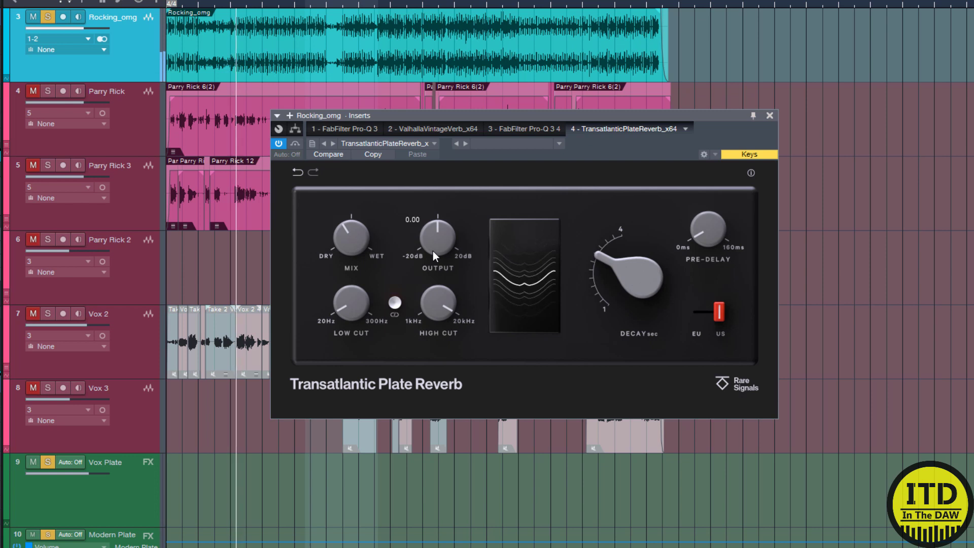
pyautogui.press('space')
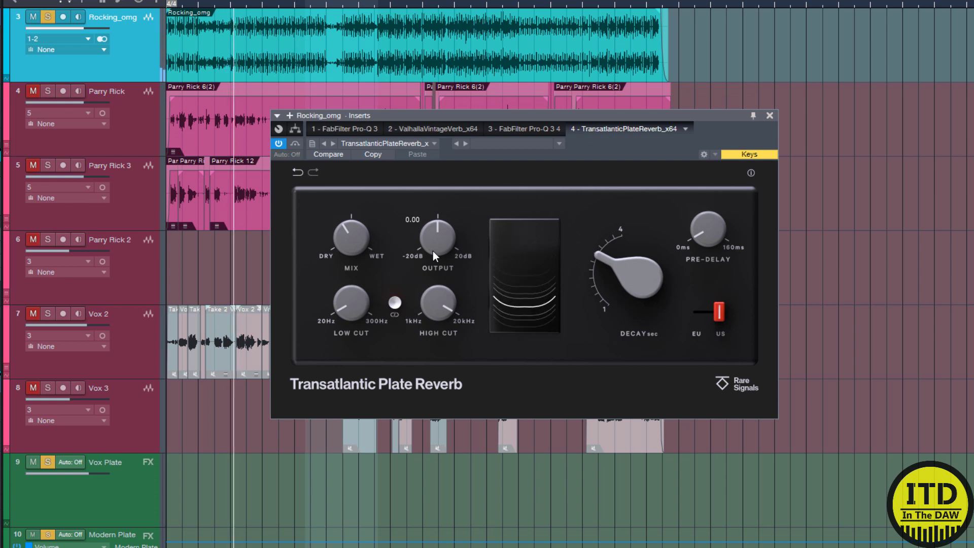
# Compare the EU and US plates on Rocking_omg and select EU
pyautogui.click(719, 315)
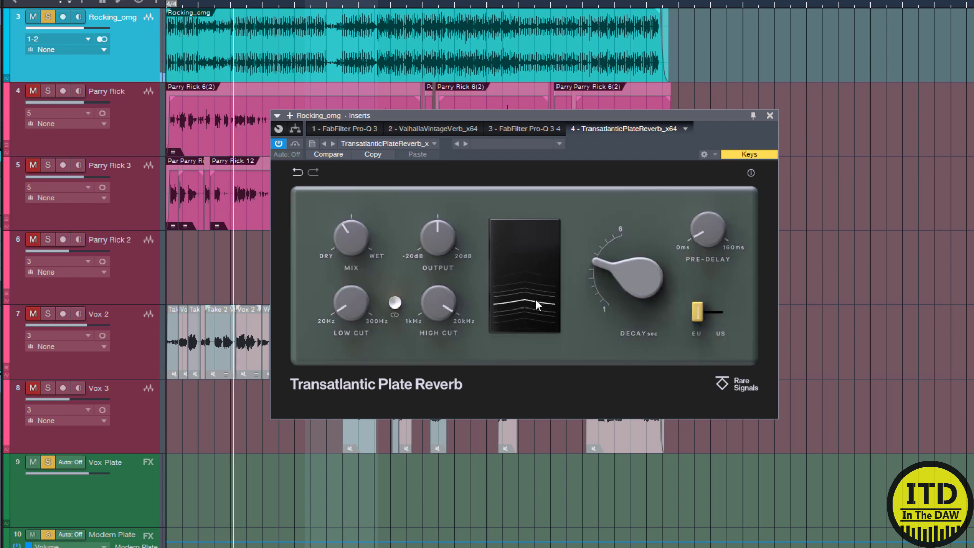
pyautogui.click(702, 314)
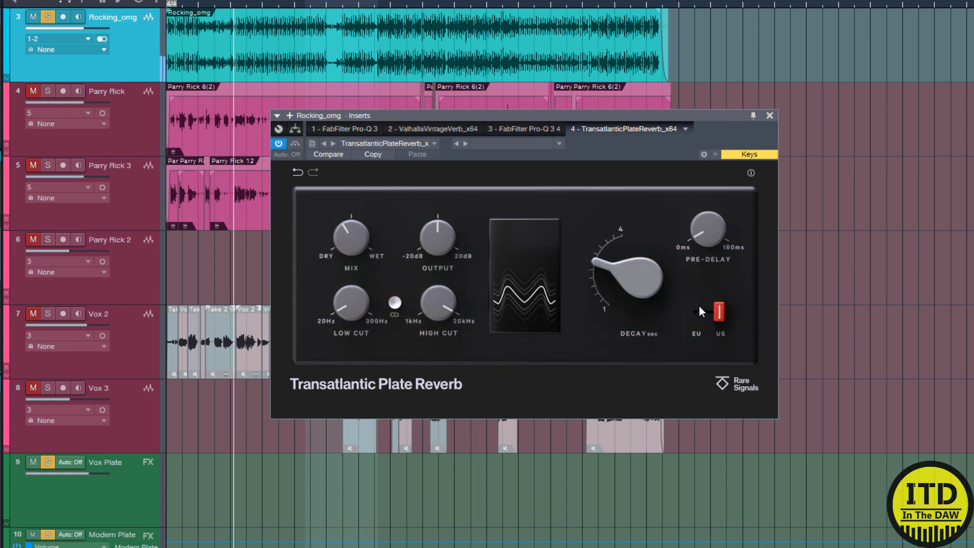
pyautogui.click(713, 313)
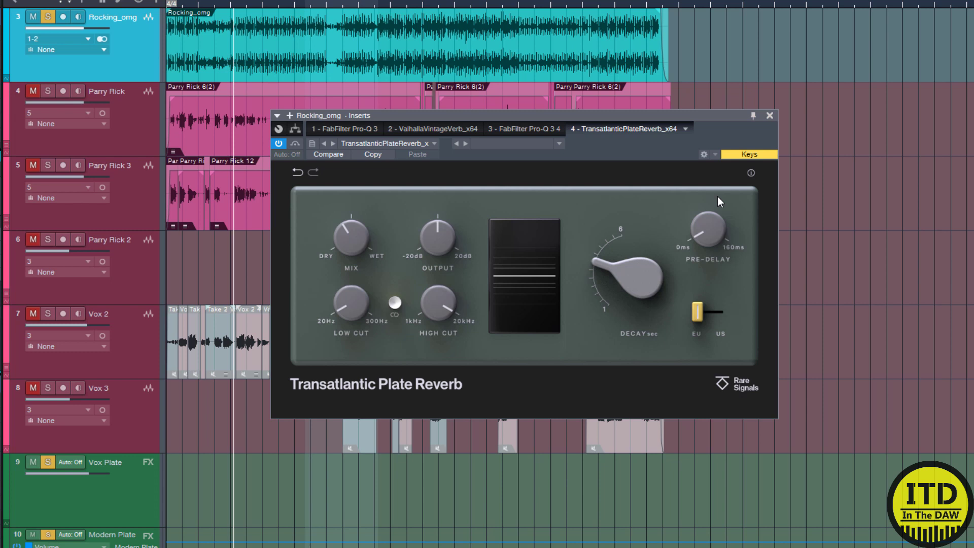
# Set the EU plate's decay to 6.0 seconds and switch to US to compare the longest decays
pyautogui.moveTo(623, 273)
pyautogui.moveTo(633, 277); pyautogui.dragTo(639, 223)
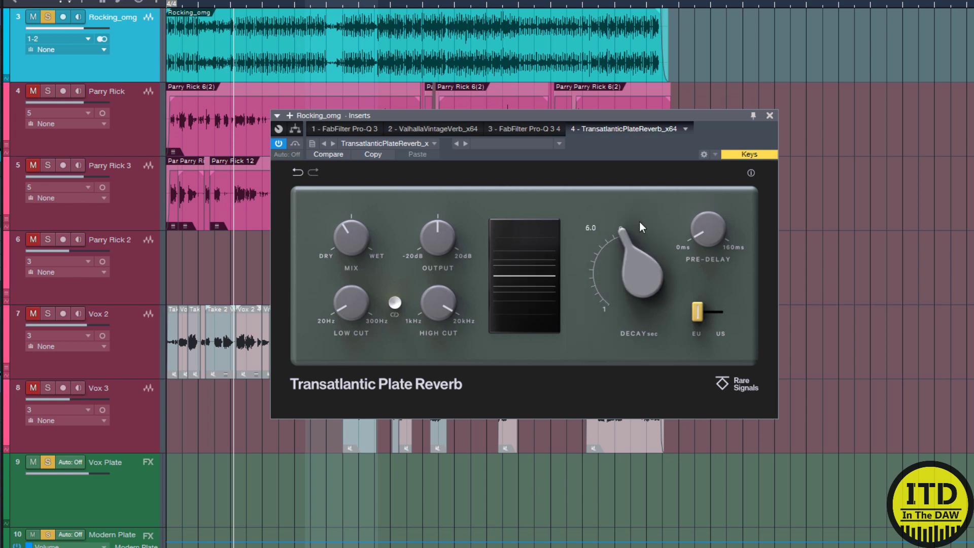
pyautogui.click(702, 316)
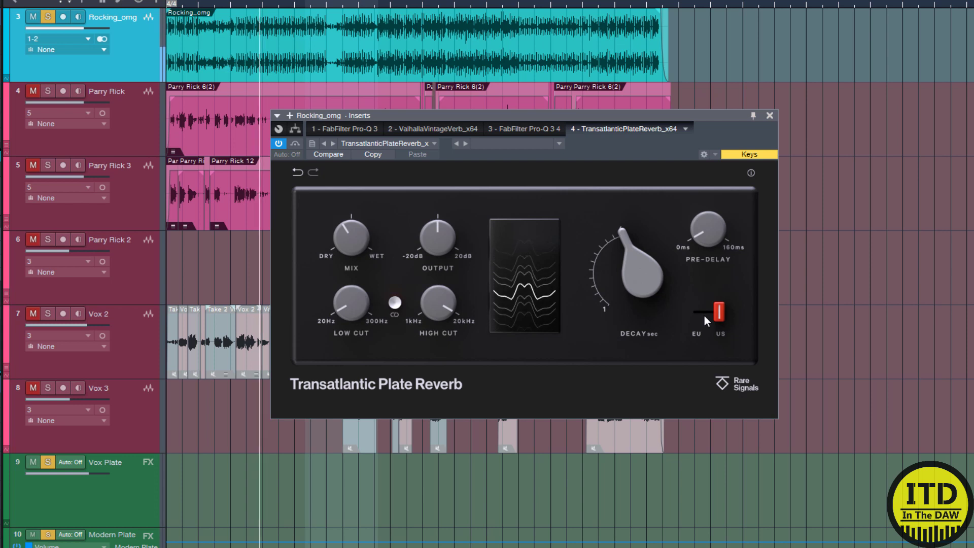
# Try the shortest decay of 0.9 seconds on the US and EU plates, and set the EU decay to 2.1 seconds
pyautogui.moveTo(634, 277); pyautogui.dragTo(624, 336)
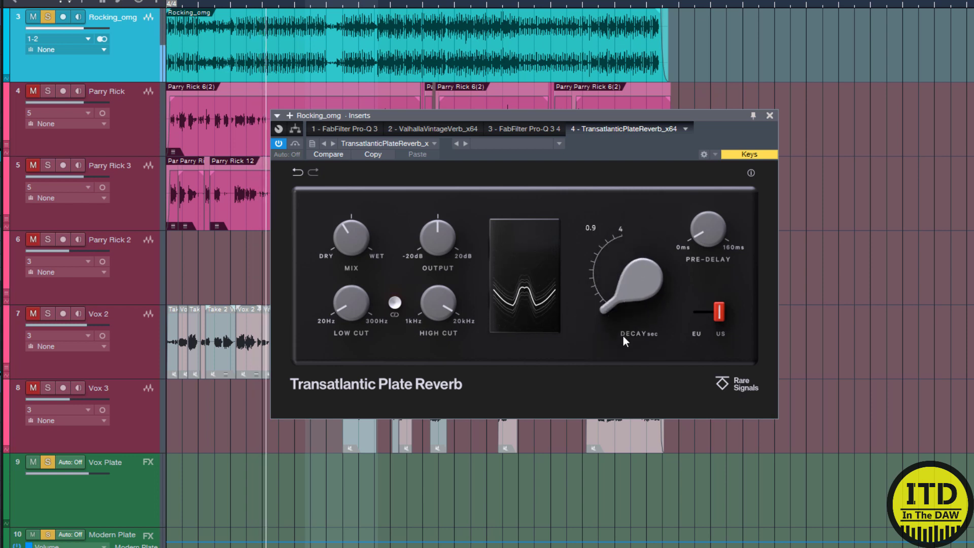
pyautogui.click(714, 314)
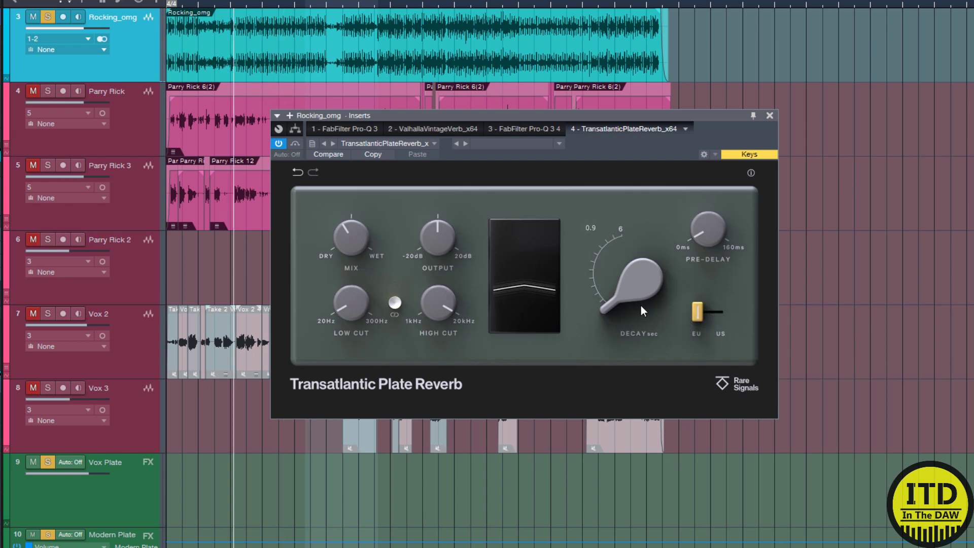
pyautogui.moveTo(640, 285); pyautogui.dragTo(644, 269)
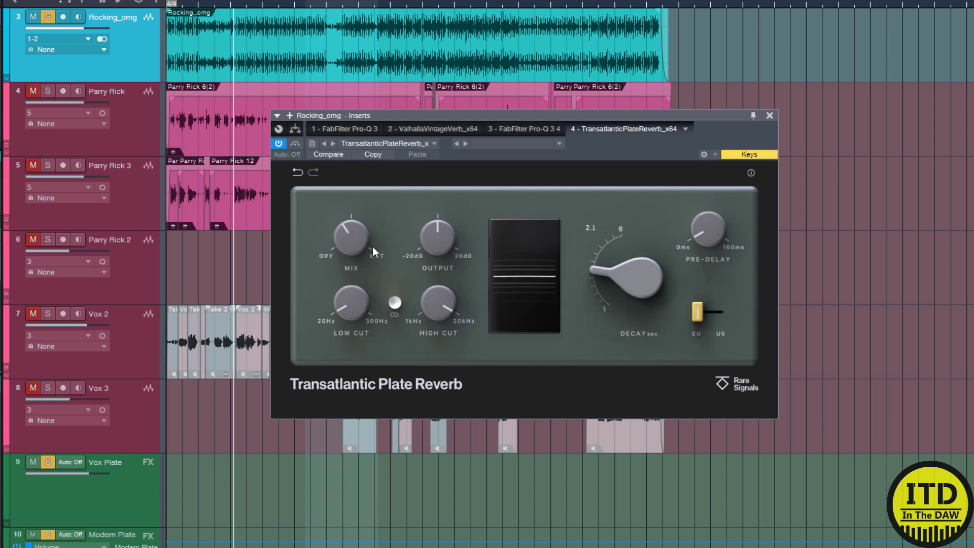
# Sweep the low cut up to 300 Hz and back down, and check the high cut at 20000 Hz
pyautogui.moveTo(352, 310)
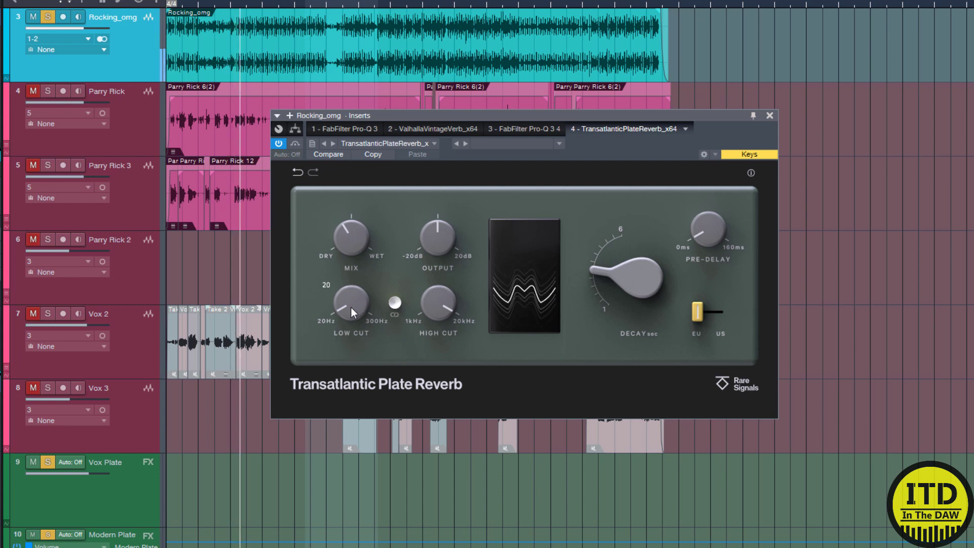
pyautogui.moveTo(351, 308); pyautogui.dragTo(366, 230)
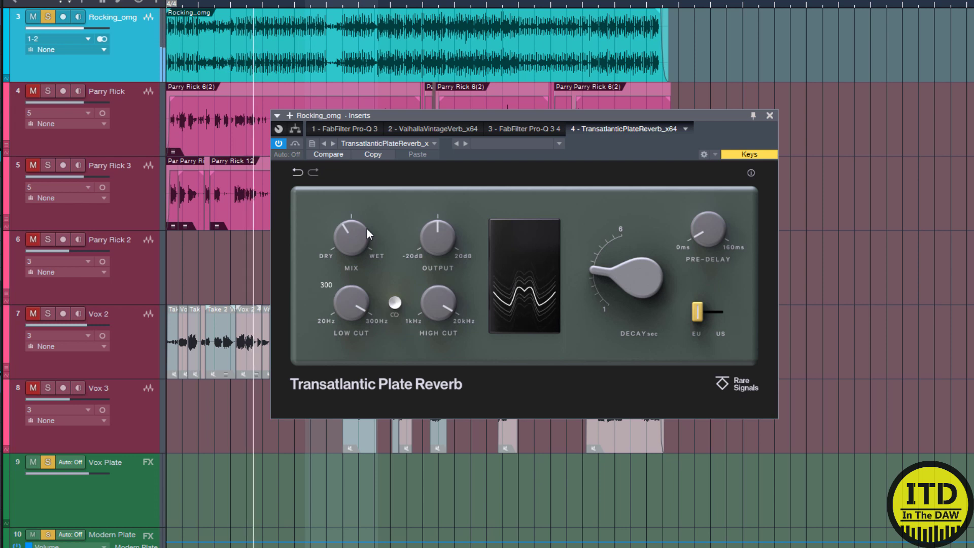
pyautogui.moveTo(366, 229); pyautogui.dragTo(366, 322)
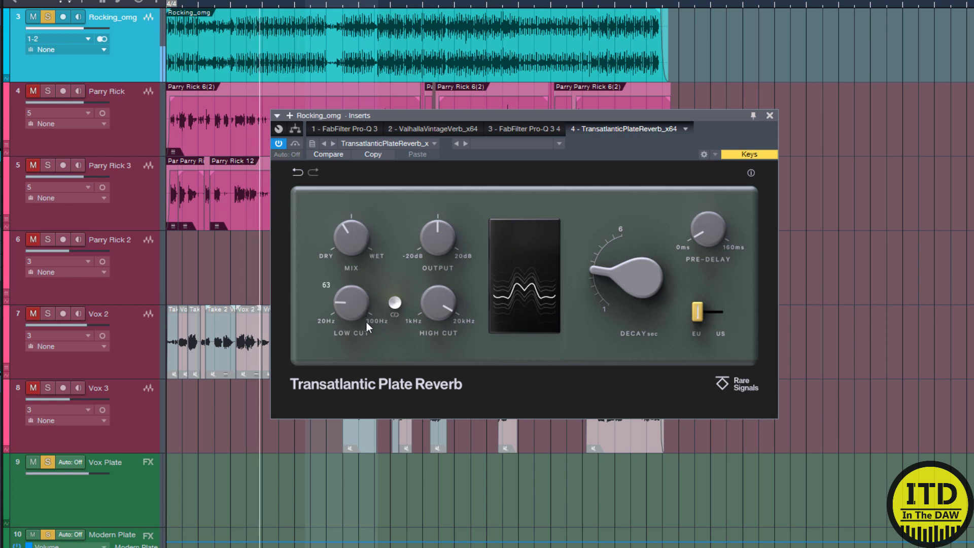
pyautogui.moveTo(442, 301)
pyautogui.mouseDown()
pyautogui.moveTo(433, 387)
pyautogui.moveTo(436, 347)
pyautogui.moveTo(424, 385)
pyautogui.moveTo(438, 301)
pyautogui.mouseUp()
# Link the low cut and high cut, keep the low cut at 20 Hz, and switch the plate to US
pyautogui.click(394, 303)
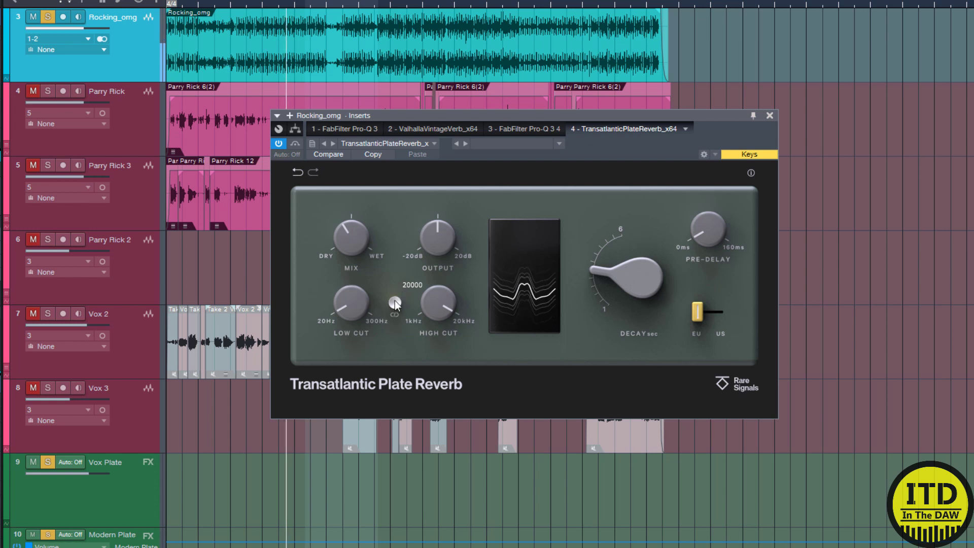
pyautogui.moveTo(355, 311); pyautogui.dragTo(351, 339)
pyautogui.moveTo(696, 313); pyautogui.dragTo(707, 313)
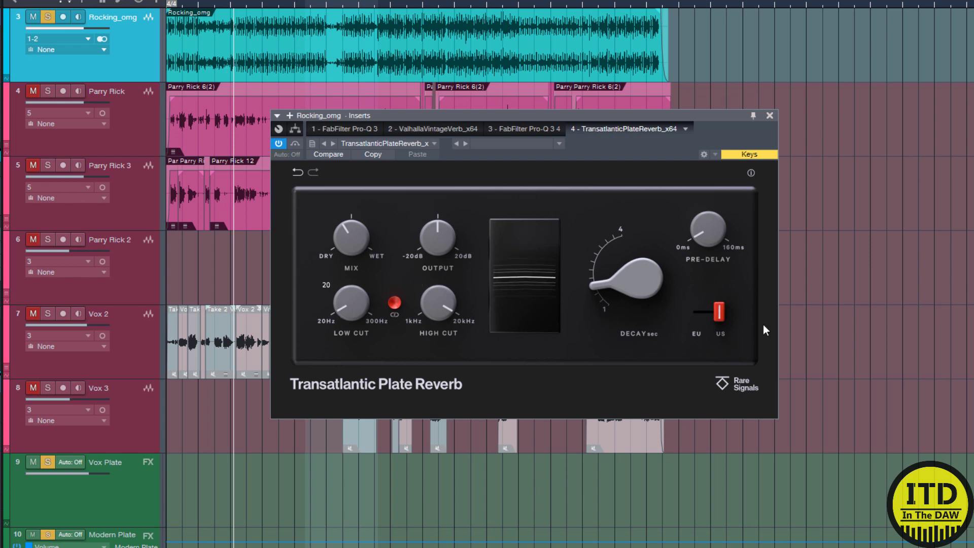
pyautogui.click(719, 311)
pyautogui.click(710, 311)
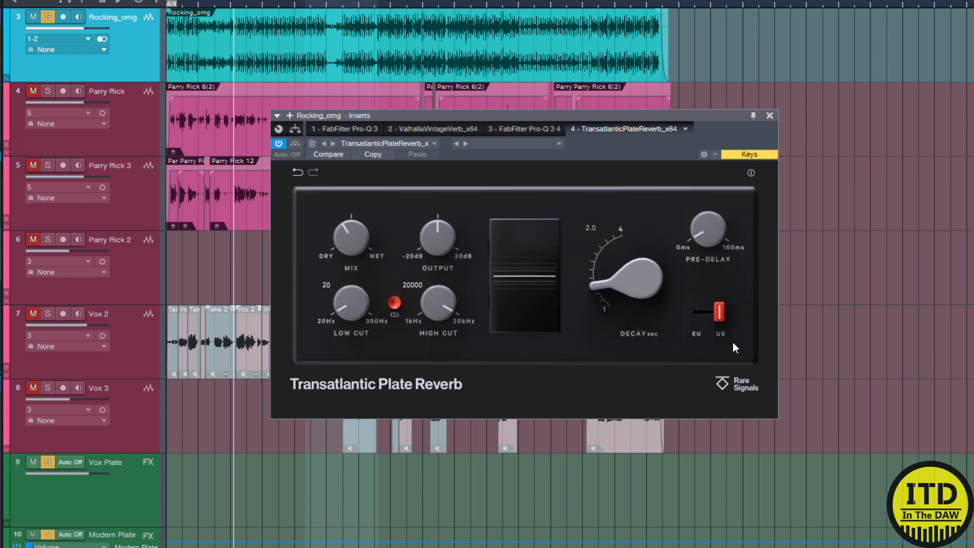
# Move the linked low cut to 300 Hz and high cut to 1000 Hz, and compare the EU and US plates
pyautogui.moveTo(348, 306); pyautogui.dragTo(357, 231)
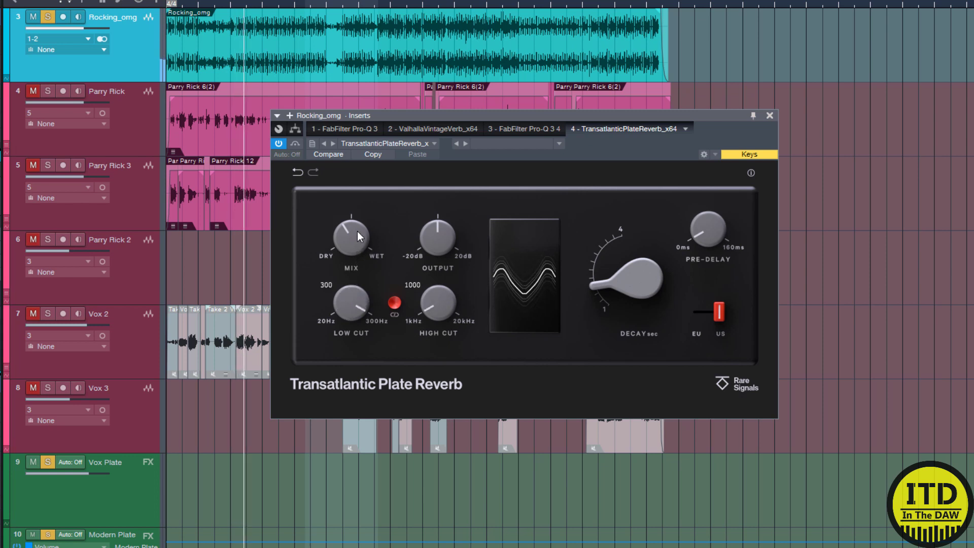
pyautogui.click(717, 313)
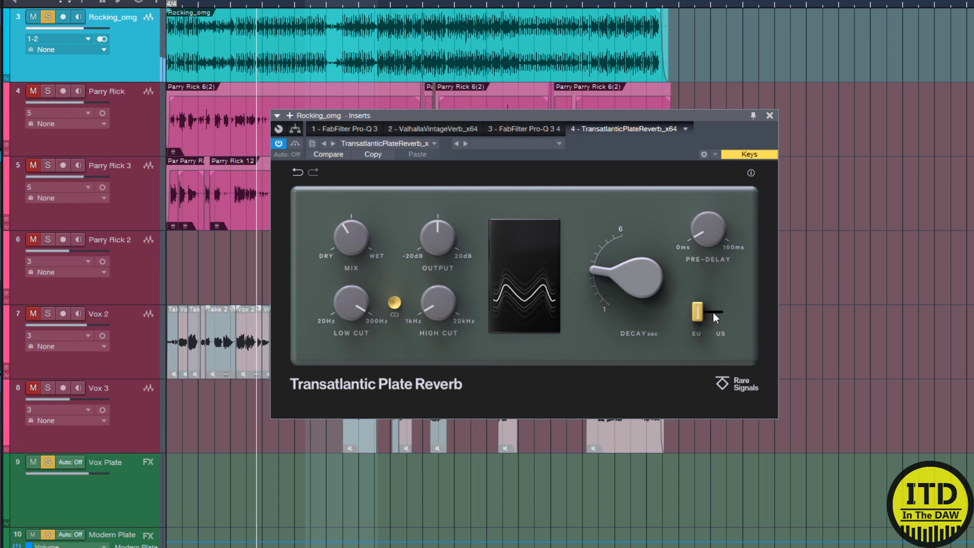
pyautogui.click(712, 313)
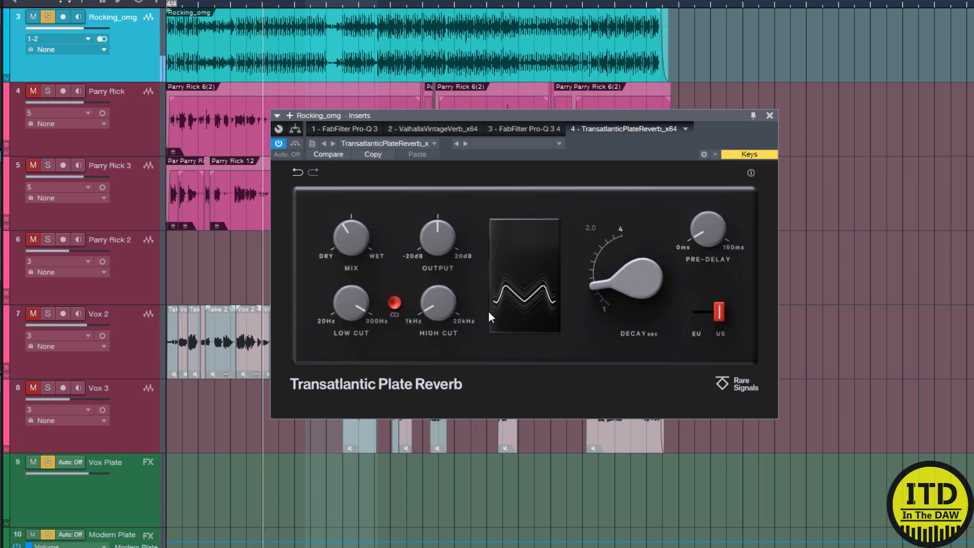
# Return the low cut to 20 Hz and the high cut to 20000 Hz, and unlink them
pyautogui.moveTo(350, 306)
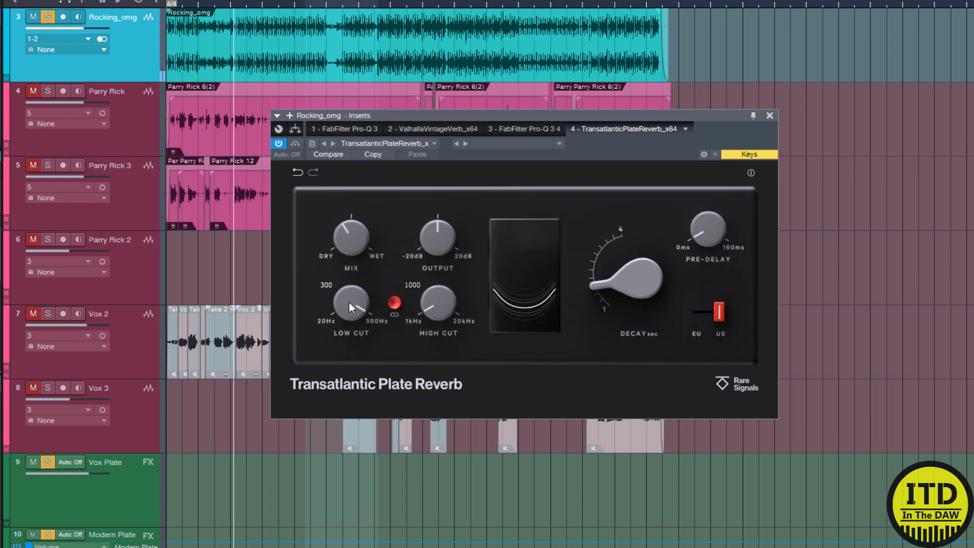
pyautogui.click(394, 303)
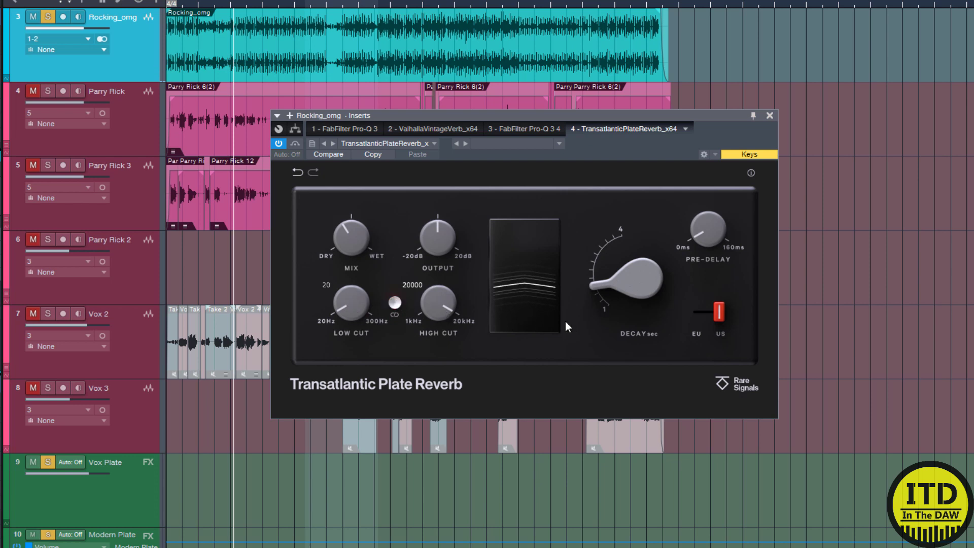
# Raise only the low cut to 300 Hz, compare the EU and US plates, and return it to 20 Hz
pyautogui.moveTo(352, 303); pyautogui.dragTo(361, 251)
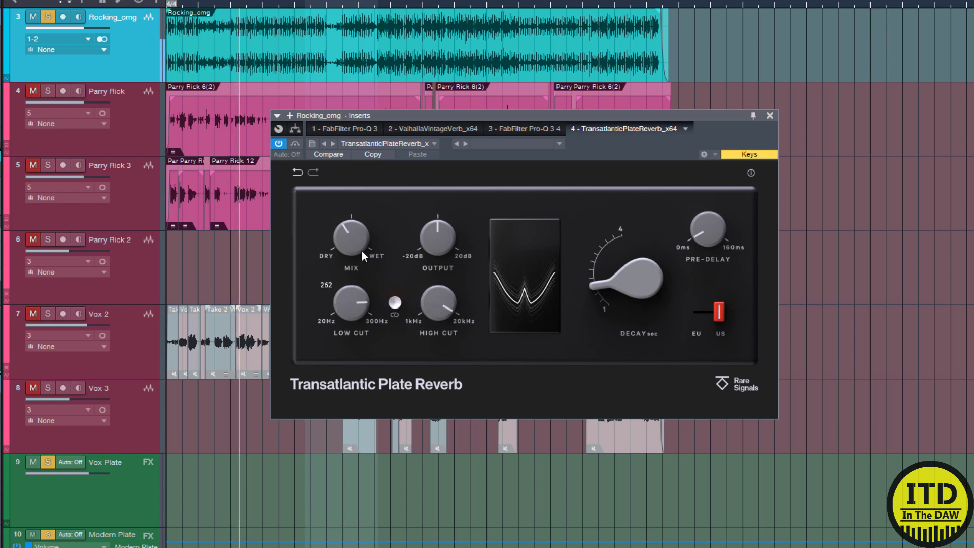
pyautogui.click(716, 314)
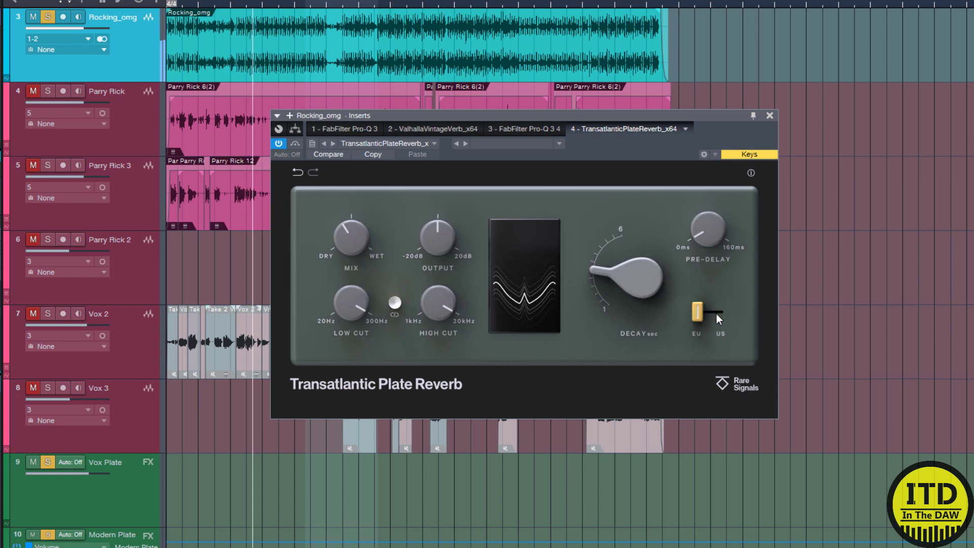
pyautogui.click(716, 314)
pyautogui.moveTo(354, 298); pyautogui.dragTo(354, 292)
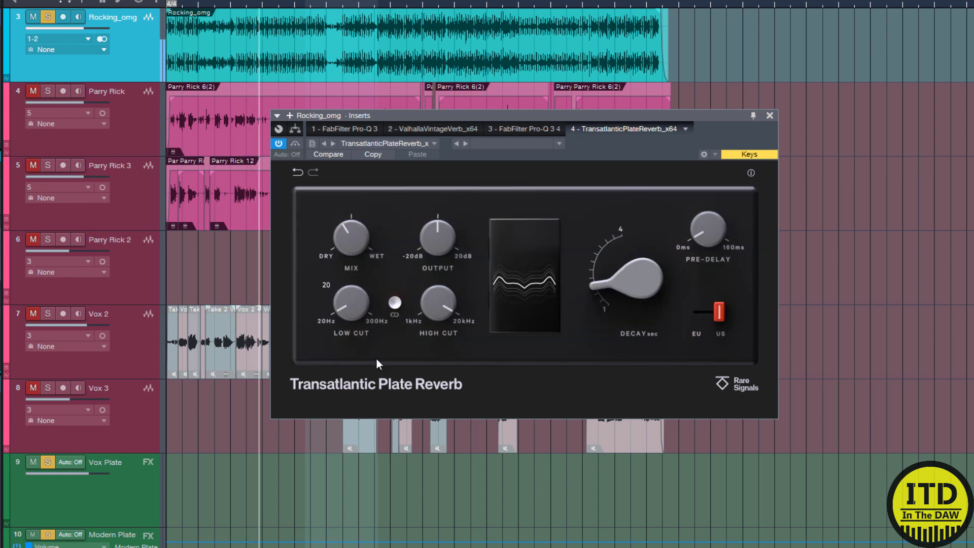
# Set the high cut to 1000 Hz and switch the plate from US to EU
pyautogui.moveTo(440, 309); pyautogui.dragTo(438, 391)
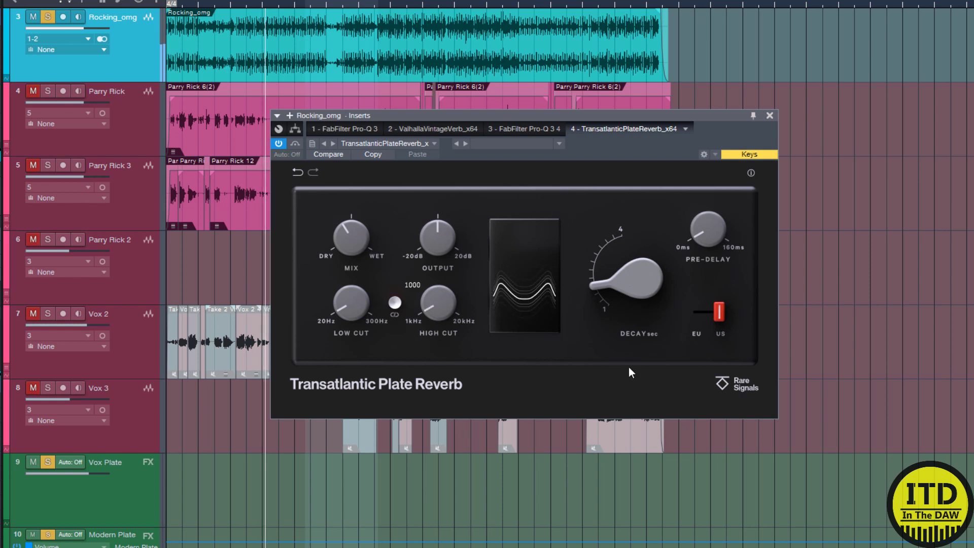
pyautogui.click(718, 313)
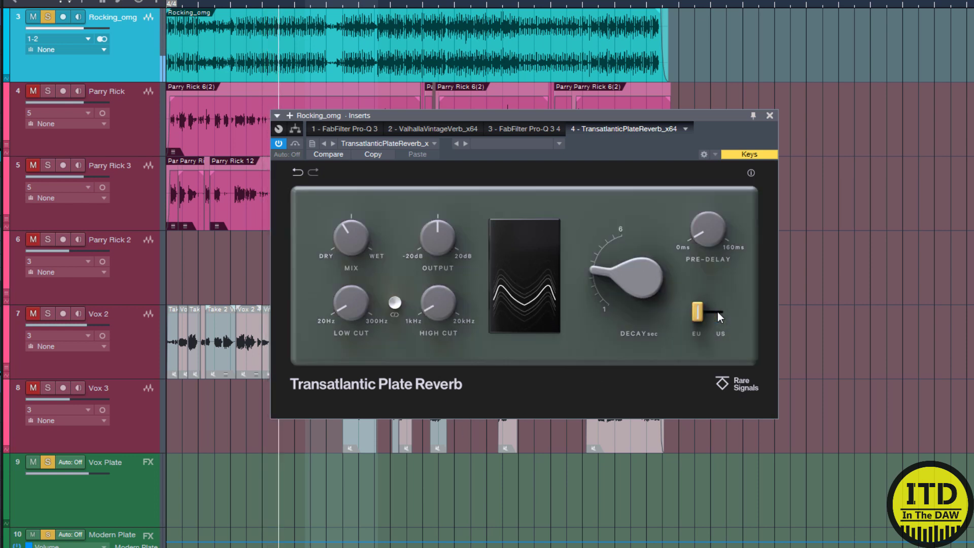
# Switch to the US plate, and set the high cut to 4344 Hz and the low cut to 206 Hz
pyautogui.click(717, 311)
pyautogui.moveTo(453, 308); pyautogui.dragTo(453, 284)
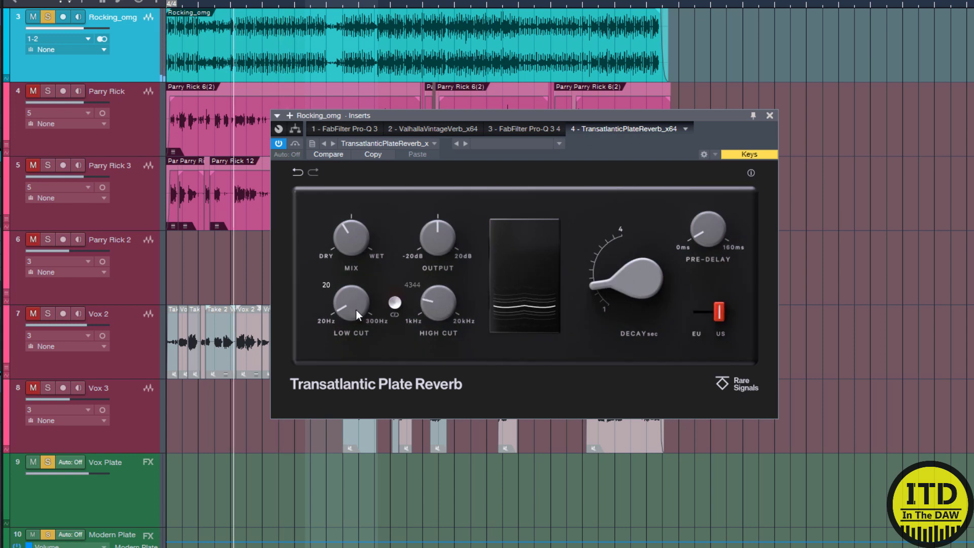
pyautogui.moveTo(364, 271); pyautogui.dragTo(359, 260)
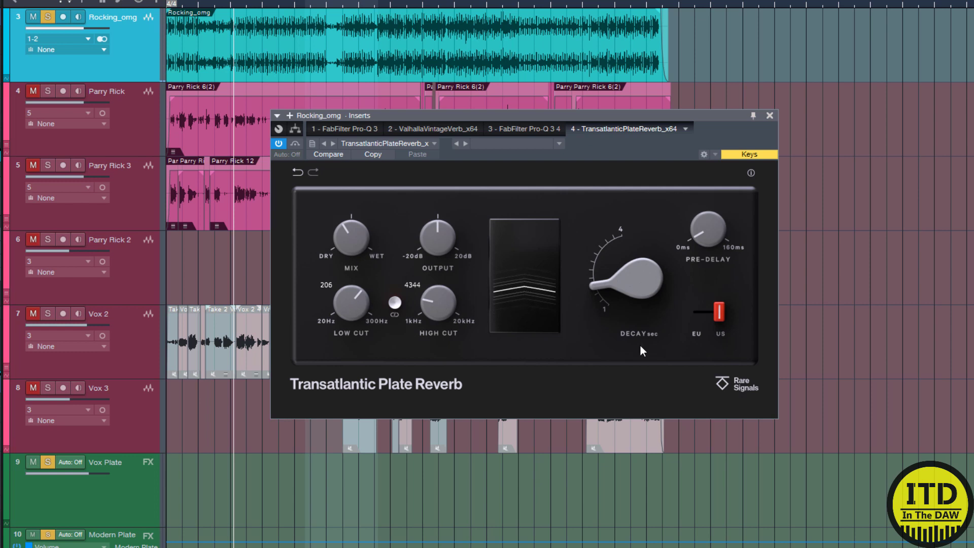
# Compare the EU and US plates repeatedly with the new low and high cut settings
pyautogui.click(719, 315)
pyautogui.click(717, 316)
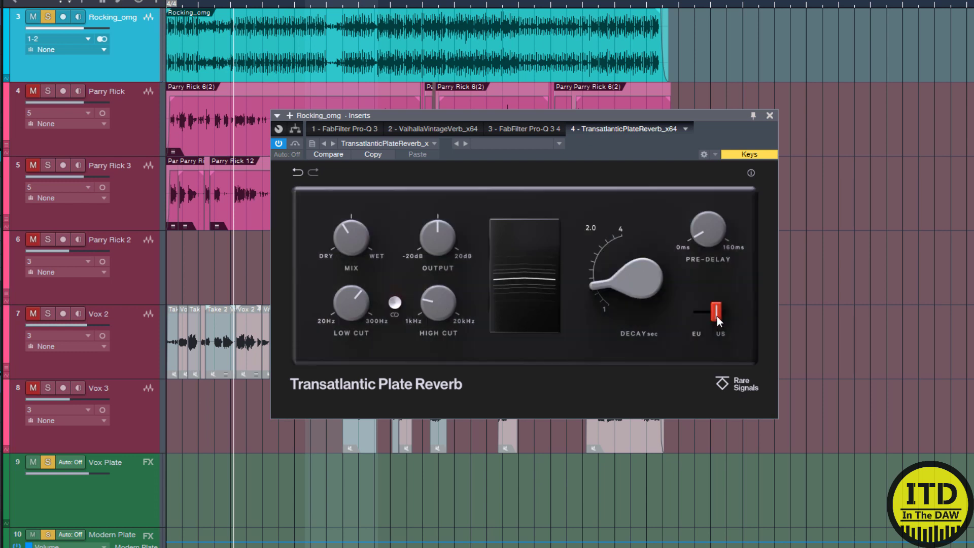
pyautogui.click(717, 315)
pyautogui.click(718, 316)
pyautogui.click(720, 317)
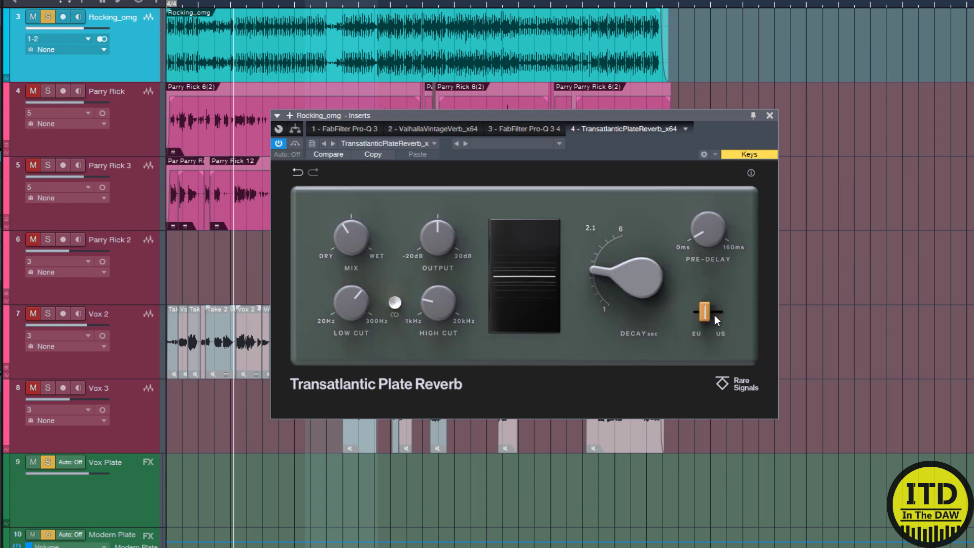
pyautogui.click(714, 315)
pyautogui.click(714, 316)
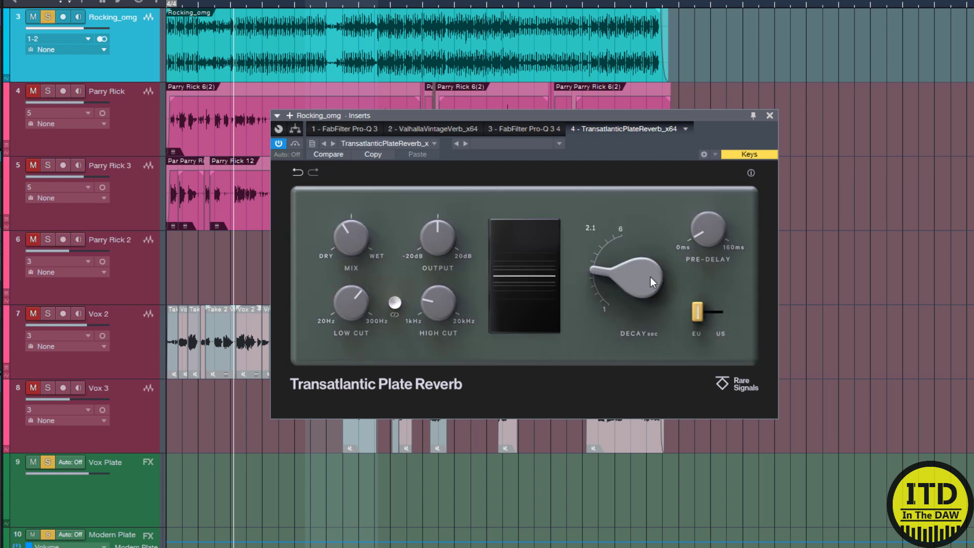
pyautogui.click(702, 316)
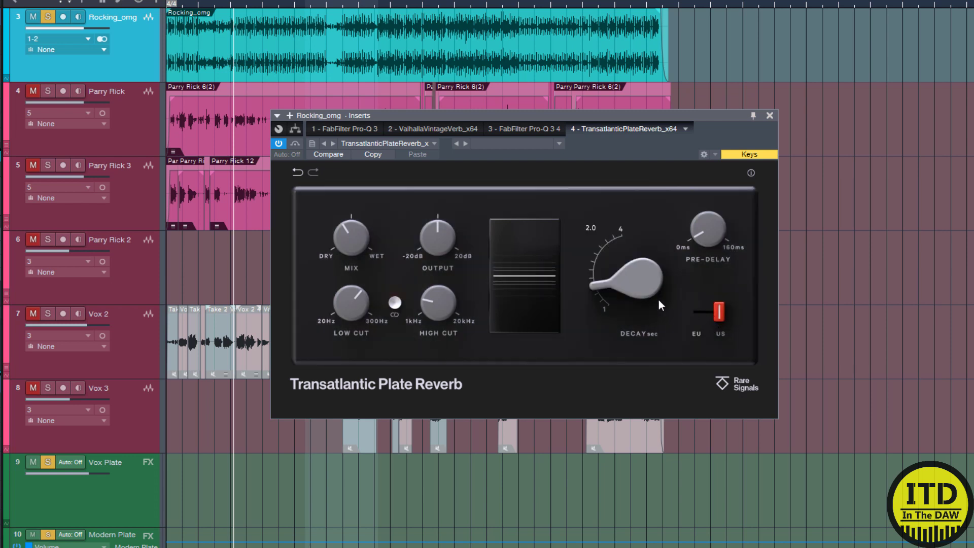
pyautogui.click(720, 316)
pyautogui.click(711, 314)
# Lower the reverb mix slightly, switch to the EU plate, and compare it against the bypassed signal
pyautogui.moveTo(347, 242); pyautogui.dragTo(346, 248)
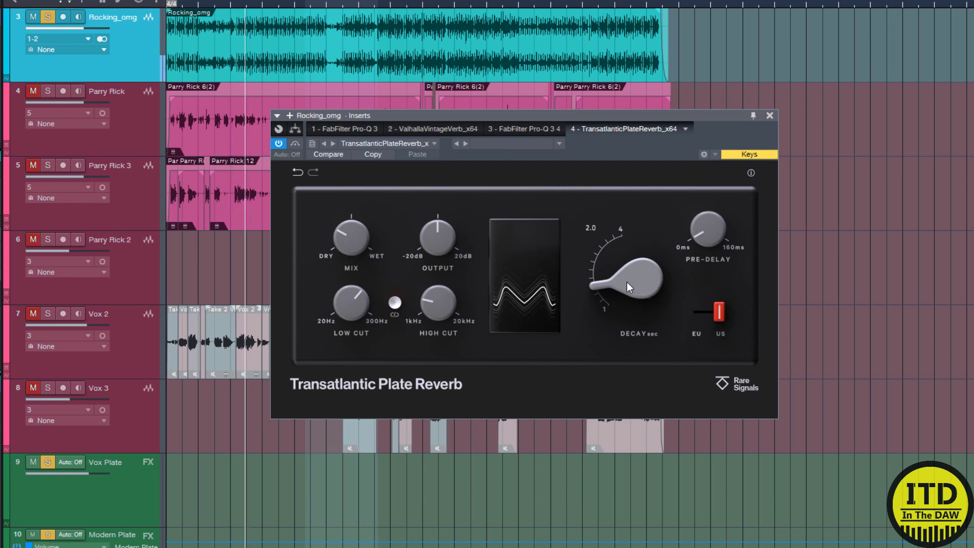
pyautogui.click(716, 317)
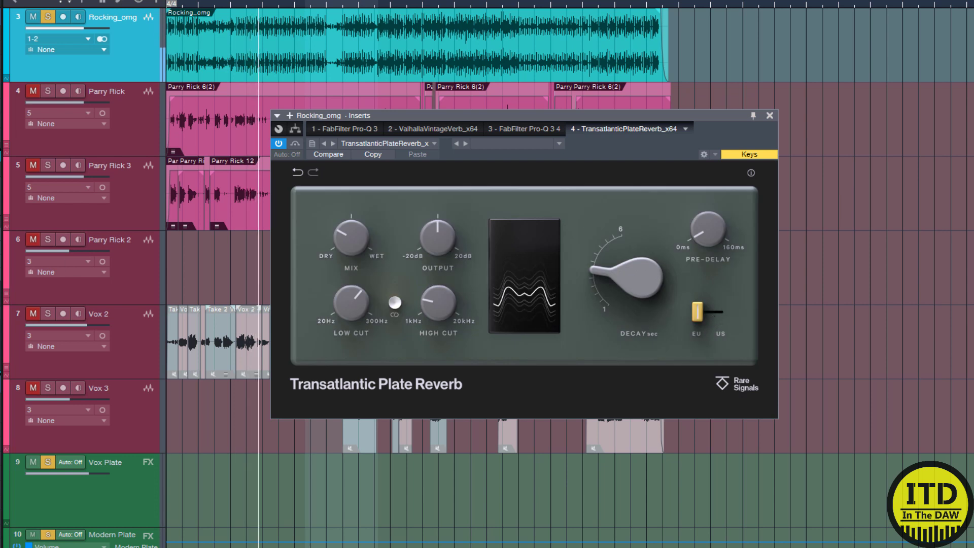
pyautogui.click(279, 144)
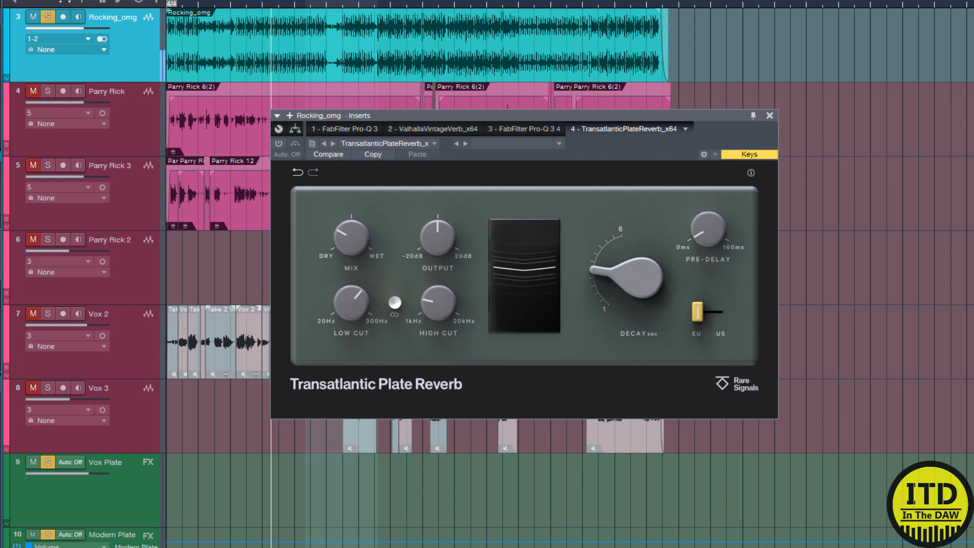
pyautogui.click(279, 143)
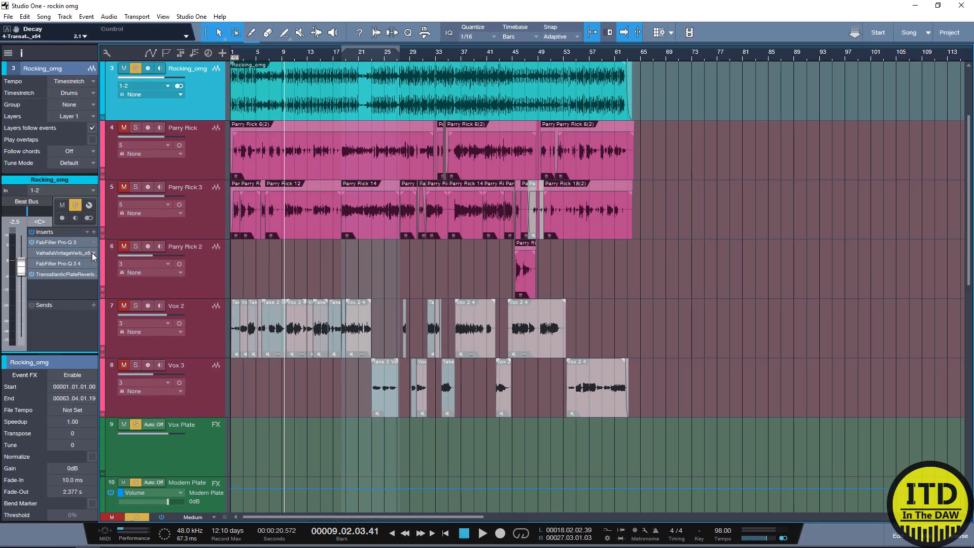
# Remove ValhallaVintageVerb from the Rocking_omg inserts and move TransatlanticPlateReverb directly above FabFilter Pro-Q 3 4
pyautogui.click(94, 253)
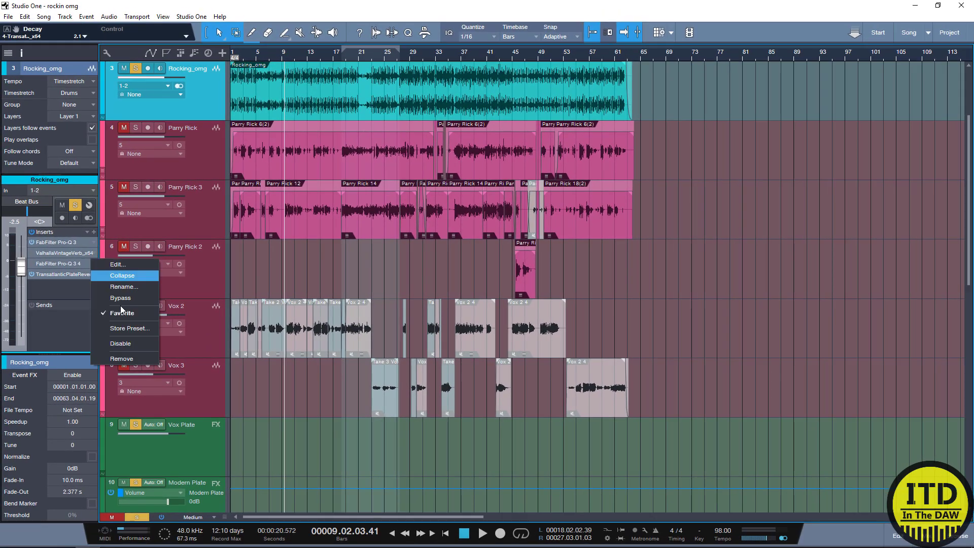
pyautogui.click(127, 359)
pyautogui.moveTo(64, 253); pyautogui.dragTo(61, 256)
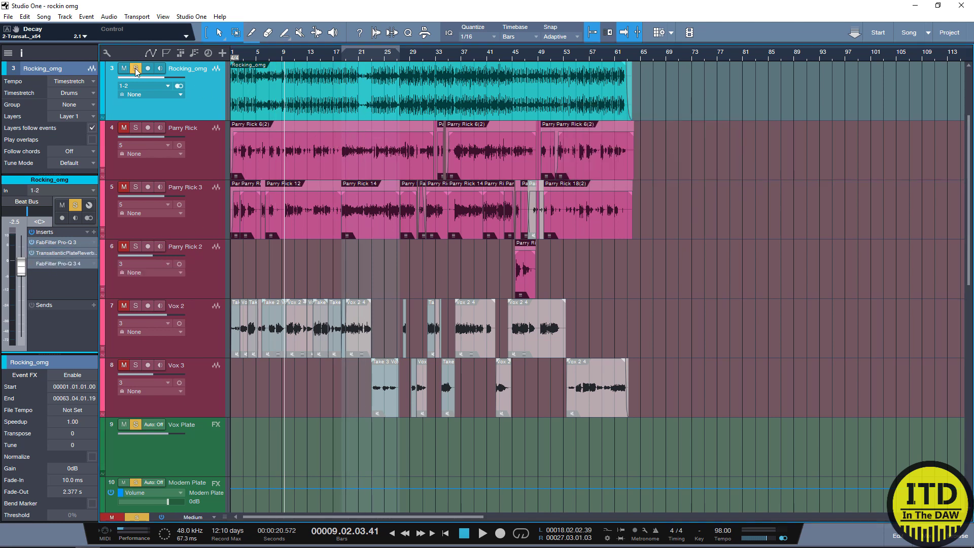
# Solo the vocal on track 5 instead of Rocking_omg, and open the plate reverb on the Vox Plate channel from the console
pyautogui.click(204, 211)
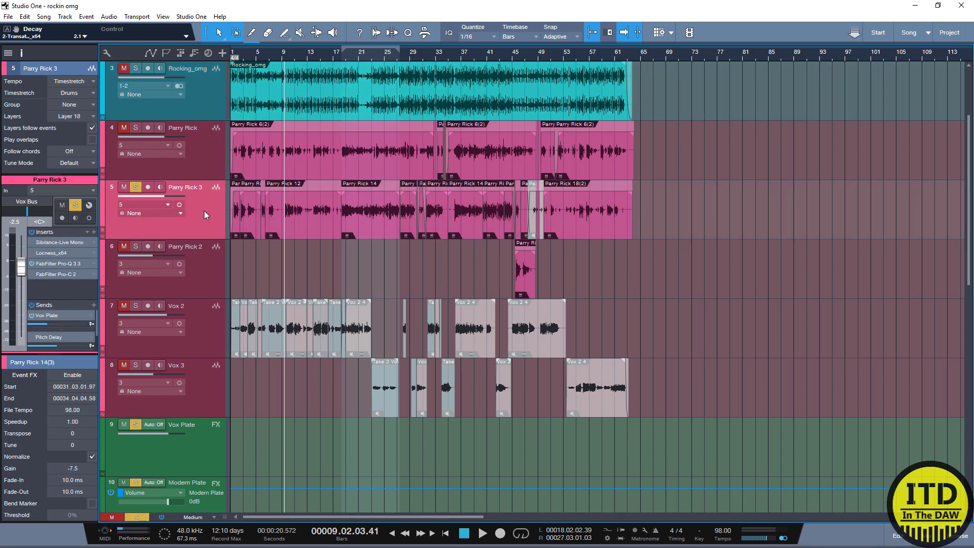
pyautogui.press('F3')
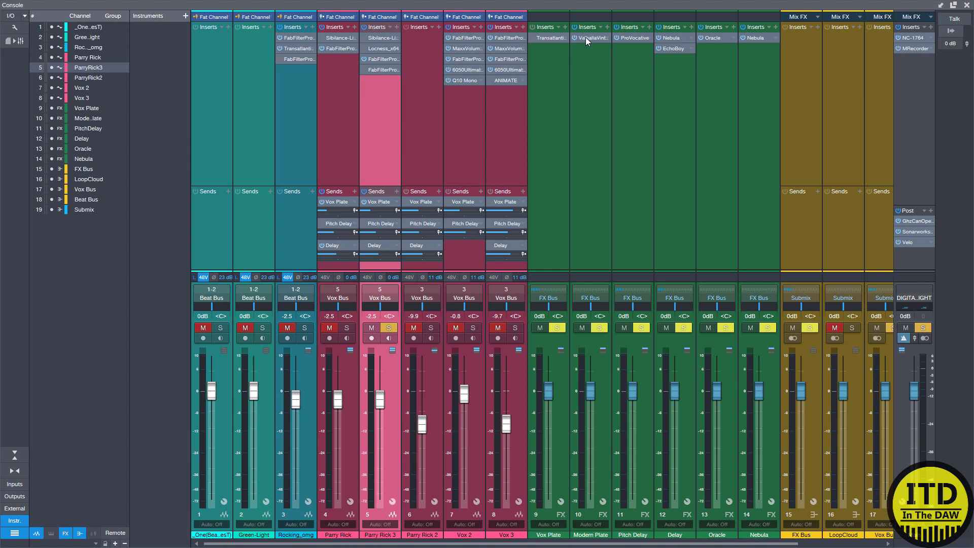
pyautogui.click(544, 37)
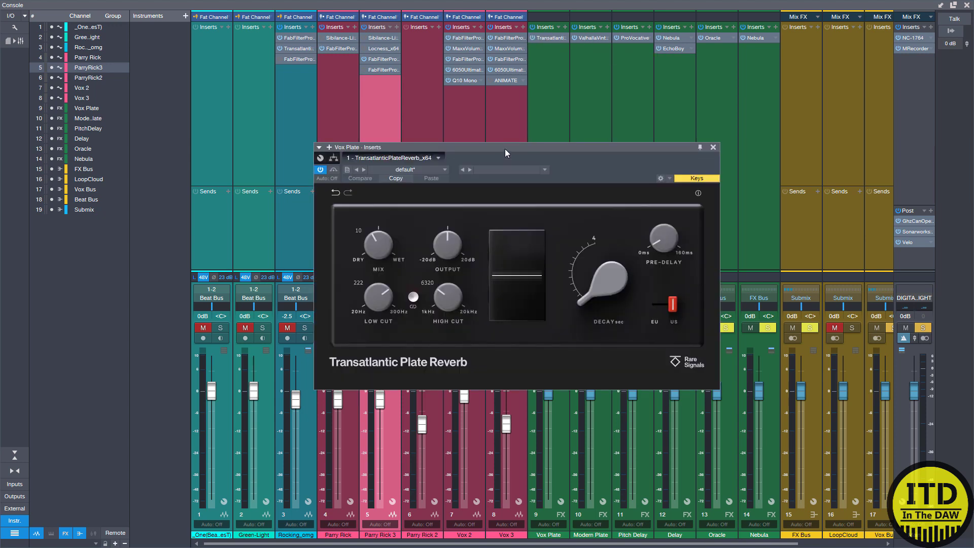
# Replace the Vox Plate channel's reverb insert with a fresh TransatlanticPlateReverb, found by searching for "plate"
pyautogui.click(563, 40)
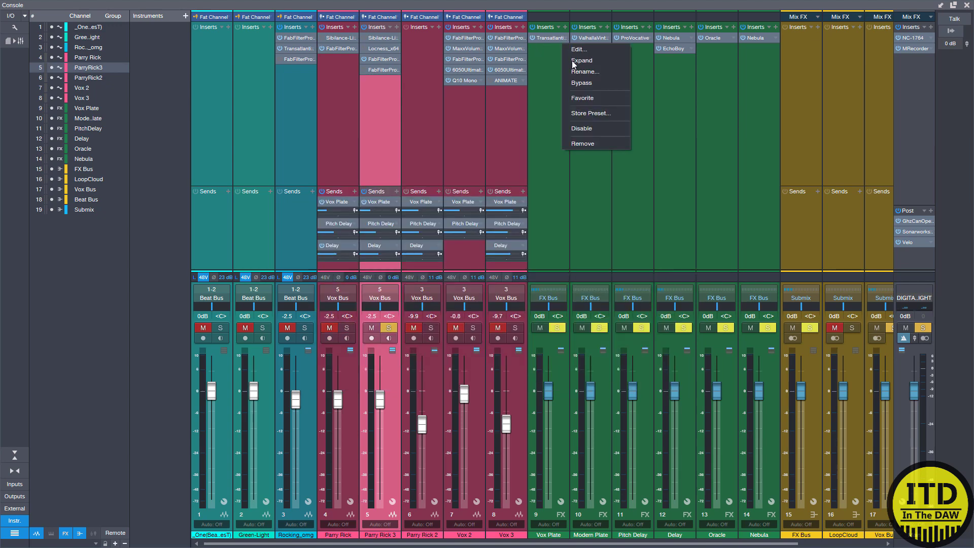
pyautogui.click(593, 147)
pyautogui.click(565, 38)
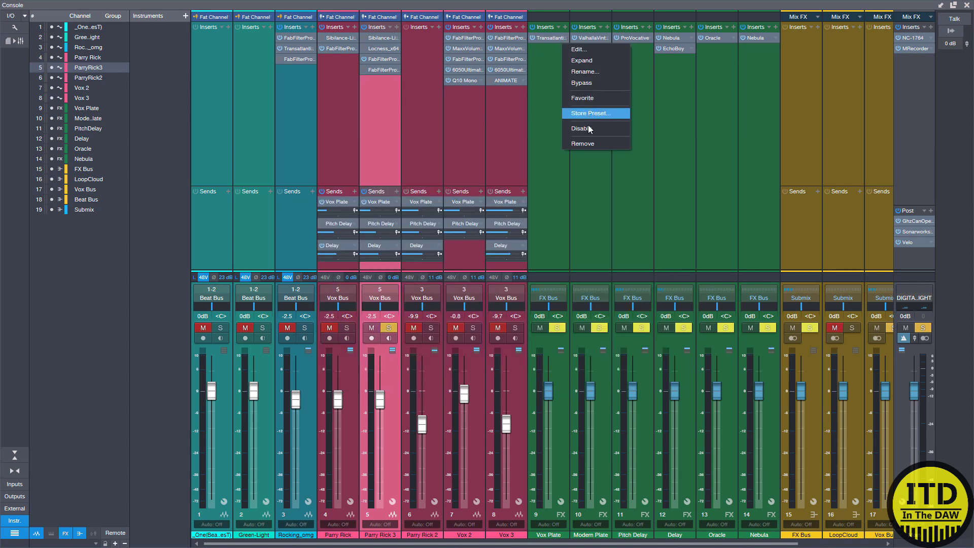
pyautogui.click(592, 145)
pyautogui.click(565, 27)
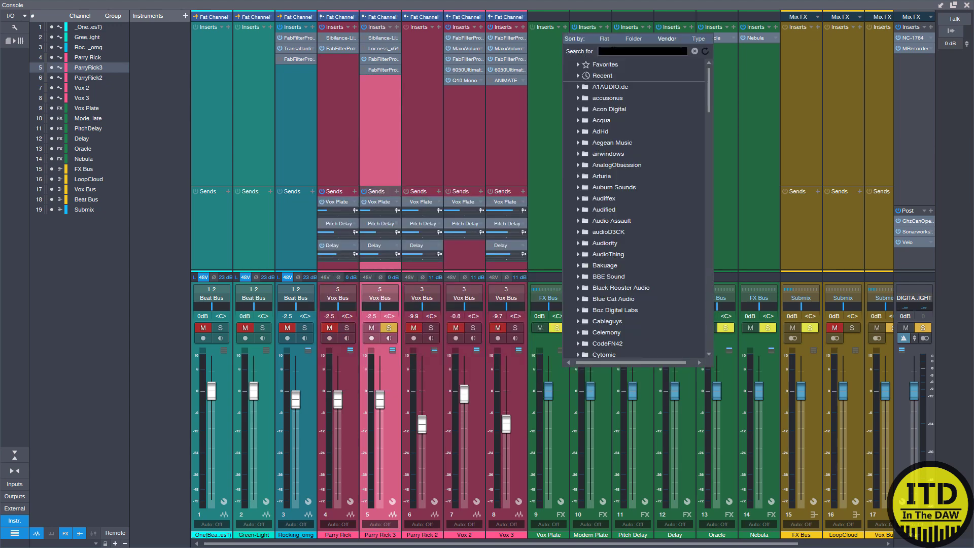
pyautogui.write('plate')
pyautogui.doubleClick(616, 97)
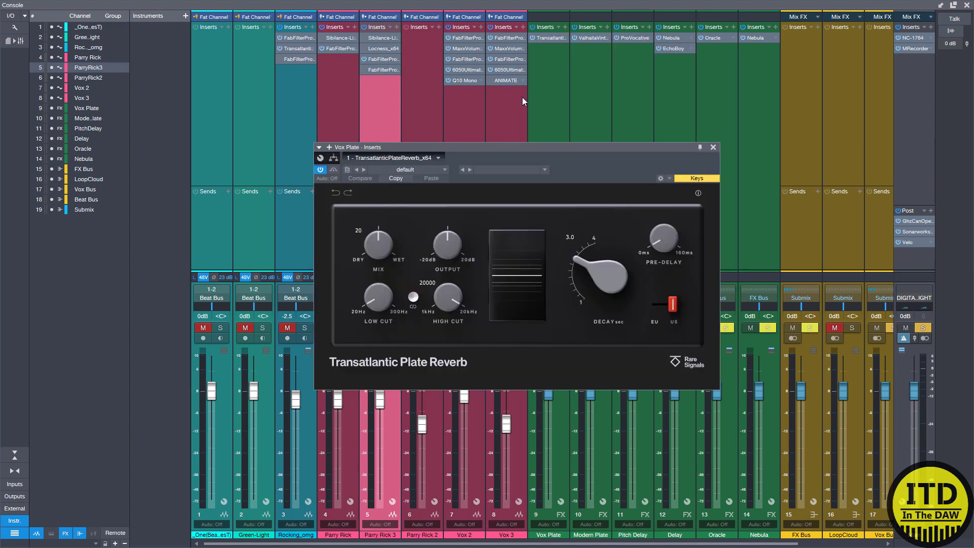
# Set the Vox Plate reverb's mix to 100 percent wet, and play the soloed vocal from the arrangement with the reverb in view
pyautogui.moveTo(384, 242); pyautogui.dragTo(424, 103)
pyautogui.moveTo(445, 148); pyautogui.dragTo(575, 120)
pyautogui.press('F3')
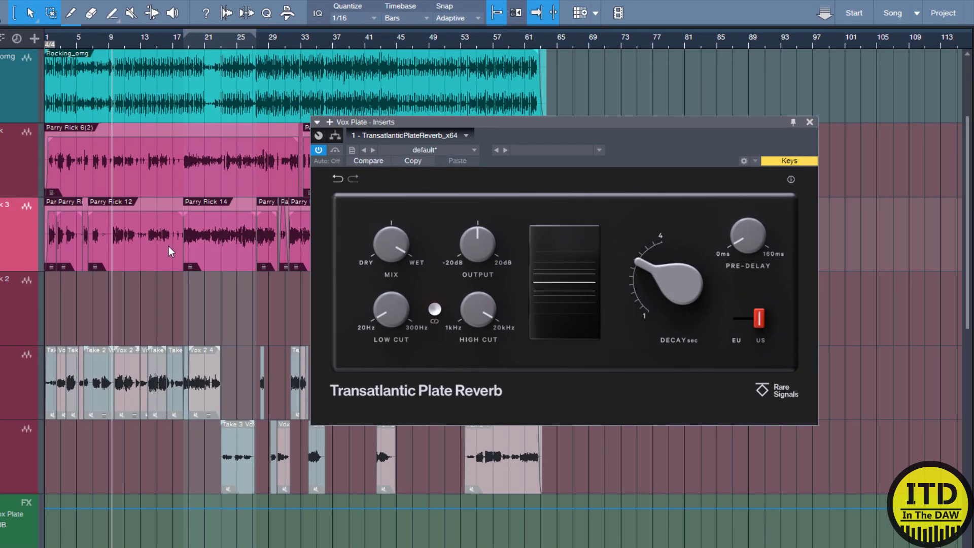
pyautogui.press('space')
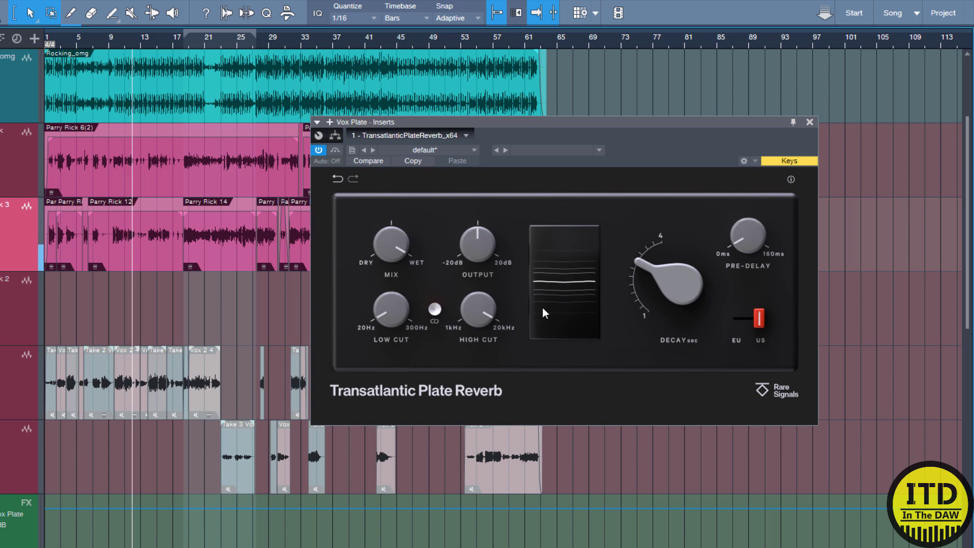
# Play the track 5 vocal clip that starts at about bar 18, and switch the reverb from the US to the EU plate
pyautogui.click(213, 244)
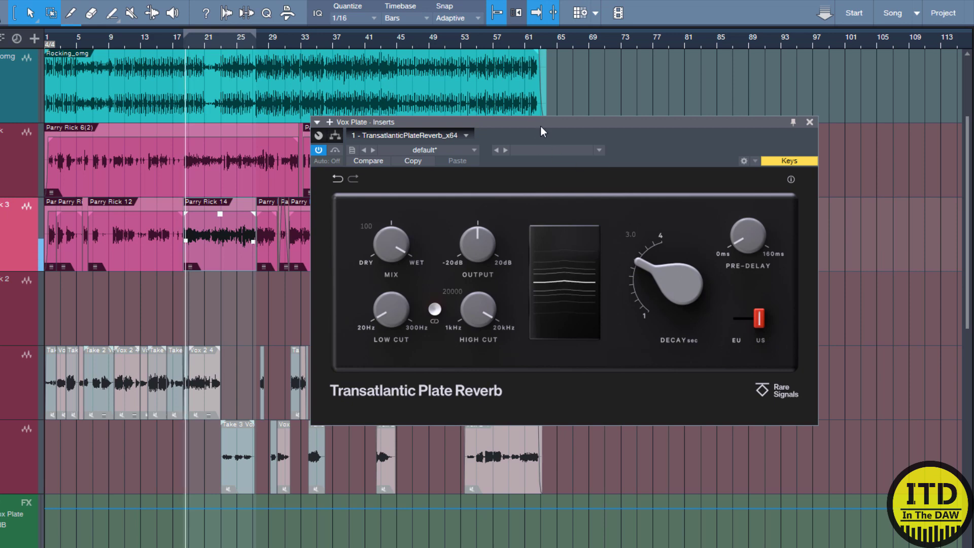
pyautogui.moveTo(540, 124); pyautogui.dragTo(444, 144)
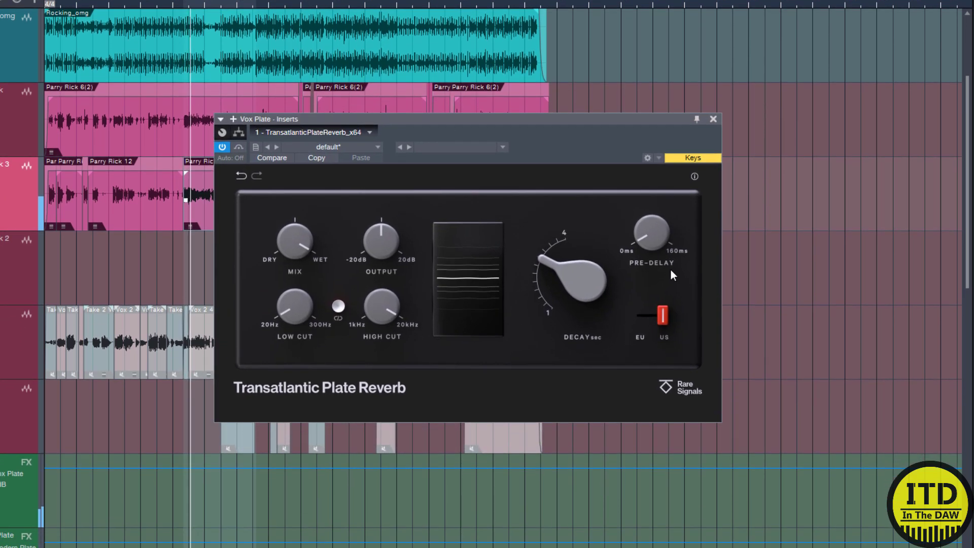
pyautogui.click(651, 315)
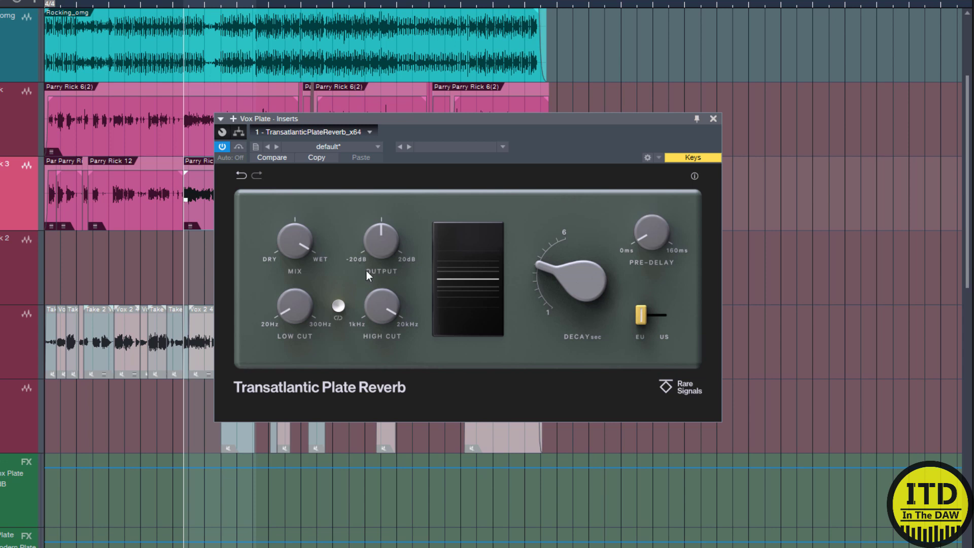
# Raise the low cut, lower the high cut to 7080 Hz, and switch to the US plate
pyautogui.moveTo(566, 272)
pyautogui.moveTo(299, 302)
pyautogui.mouseDown()
pyautogui.moveTo(299, 313)
pyautogui.moveTo(299, 292)
pyautogui.mouseUp()
pyautogui.moveTo(385, 316); pyautogui.dragTo(377, 345)
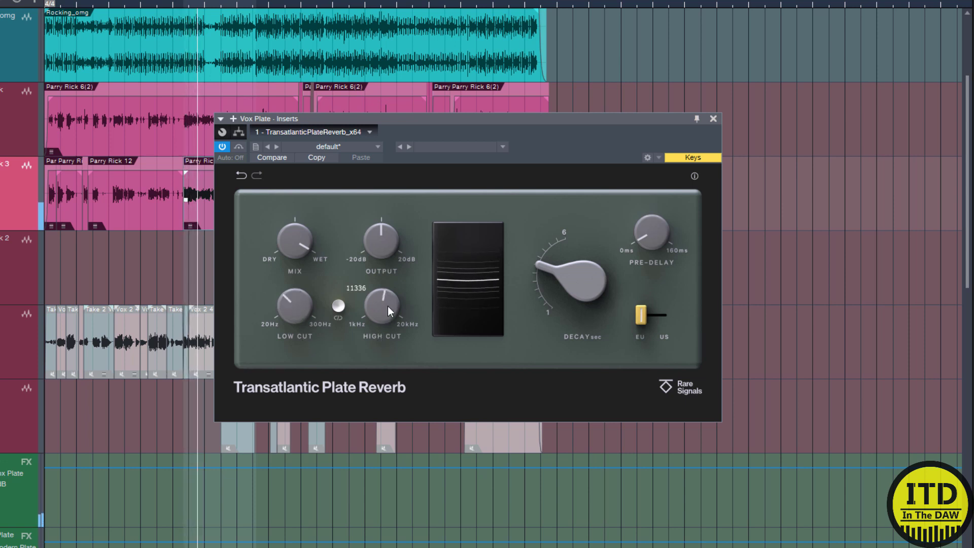
pyautogui.moveTo(387, 306); pyautogui.dragTo(394, 315)
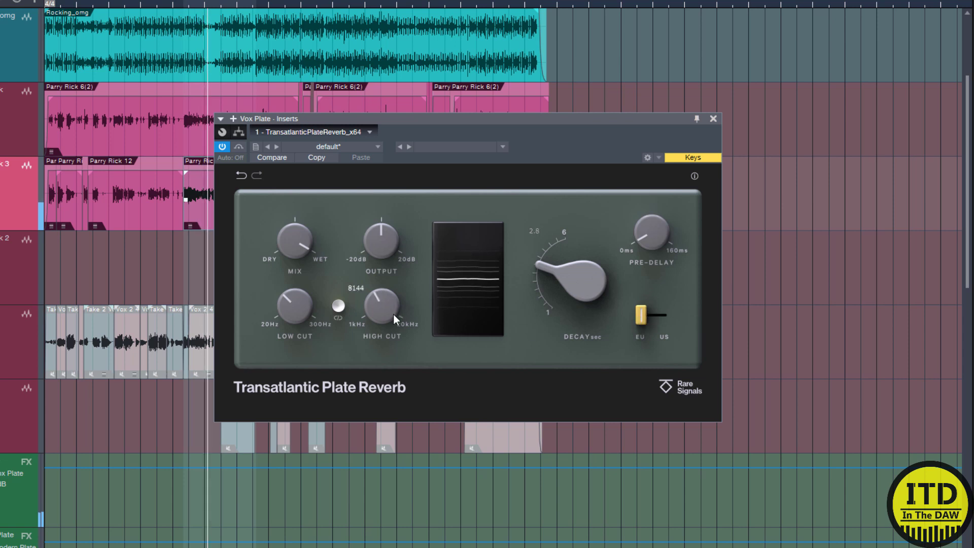
pyautogui.click(644, 314)
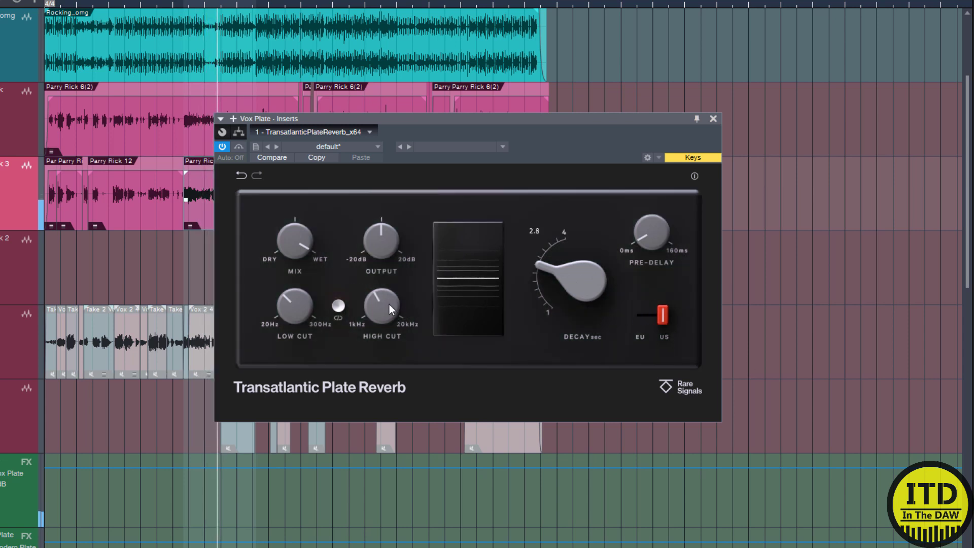
pyautogui.moveTo(389, 304); pyautogui.dragTo(382, 310)
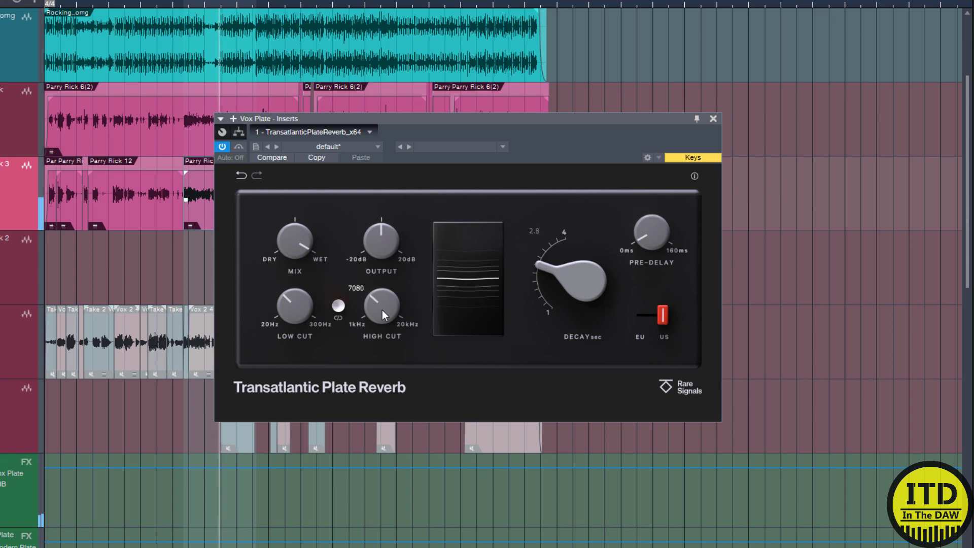
# Compare the EU and US plates on the filtered vocal reverb, including together with the Rocking_omg beat
pyautogui.click(662, 316)
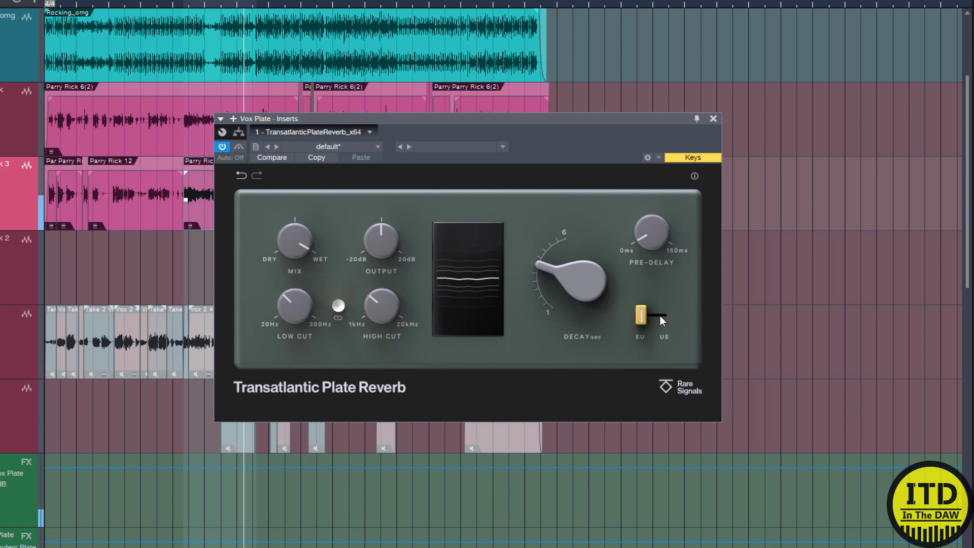
pyautogui.click(660, 316)
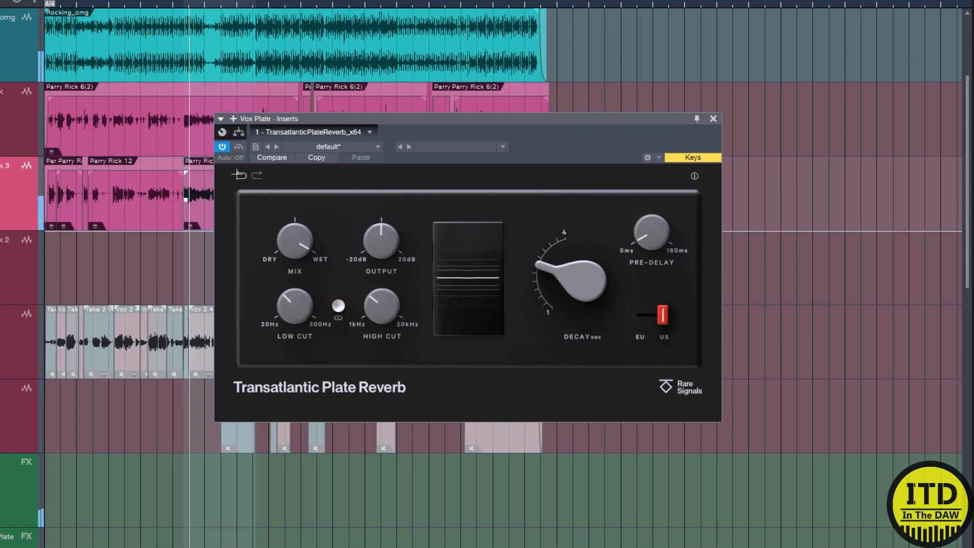
pyautogui.click(660, 317)
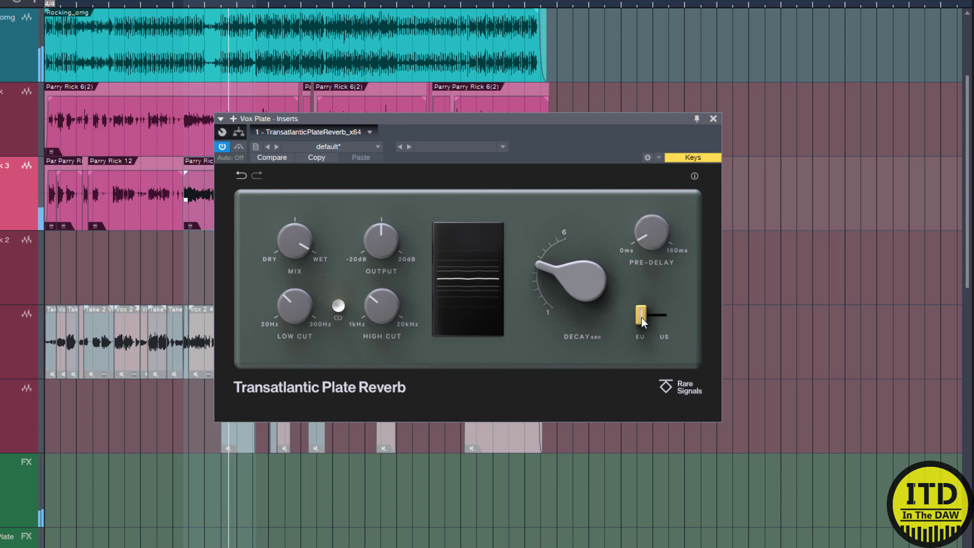
pyautogui.click(642, 317)
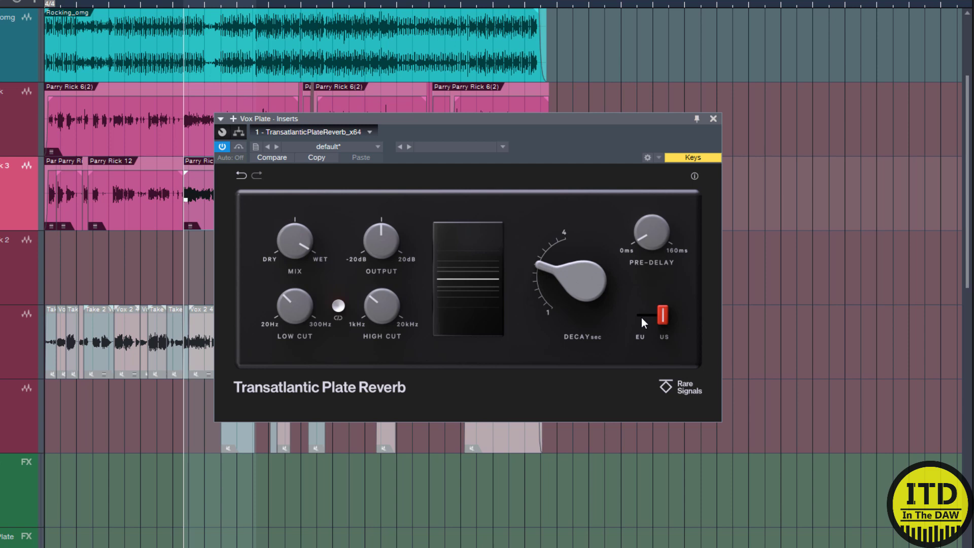
# Raise the pre-delay slightly and shorten the decay to about 2.4 seconds
pyautogui.moveTo(663, 237)
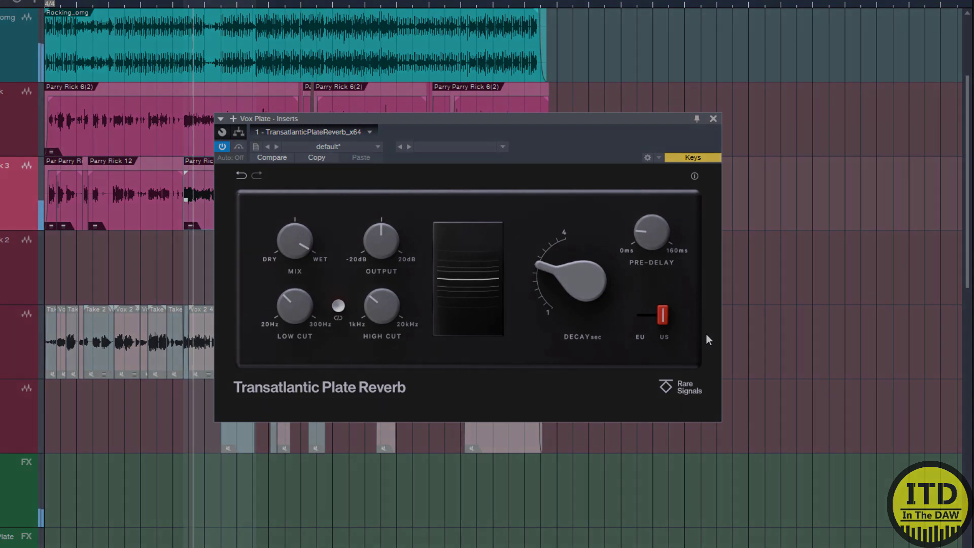
pyautogui.moveTo(593, 286); pyautogui.dragTo(582, 296)
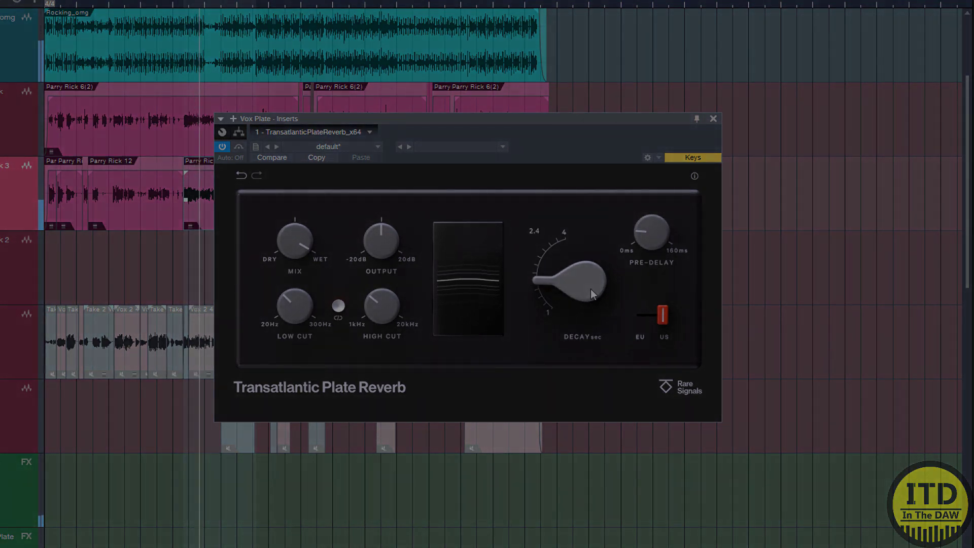